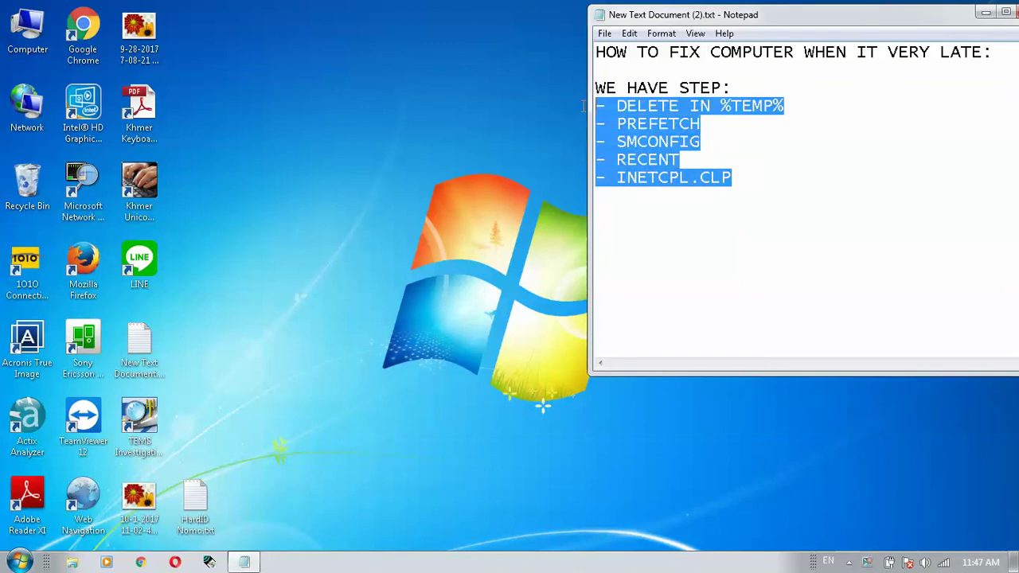
Open the Start menu customization options, locate the Run command setting, and compare it with the Run entry in the Start menu.
{"action": "left_click", "coordinate": [769, 150]}
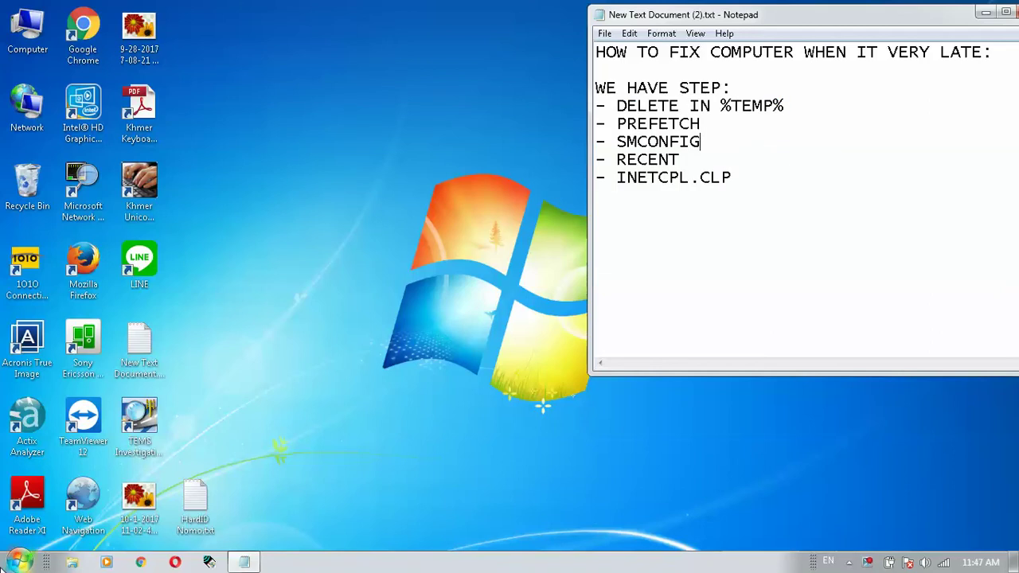
{"action": "left_click", "coordinate": [19, 562]}
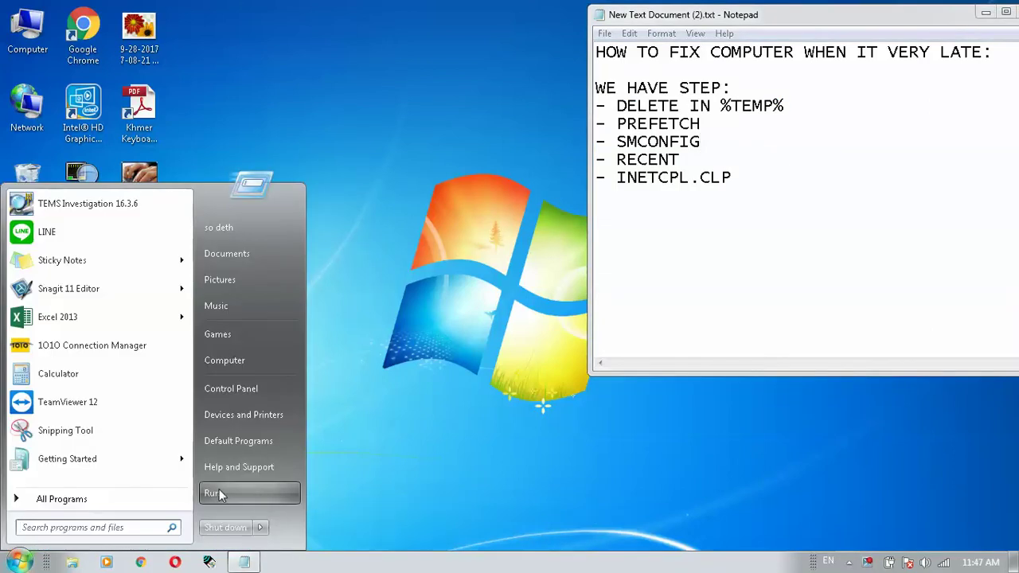
{"action": "right_click", "coordinate": [382, 565]}
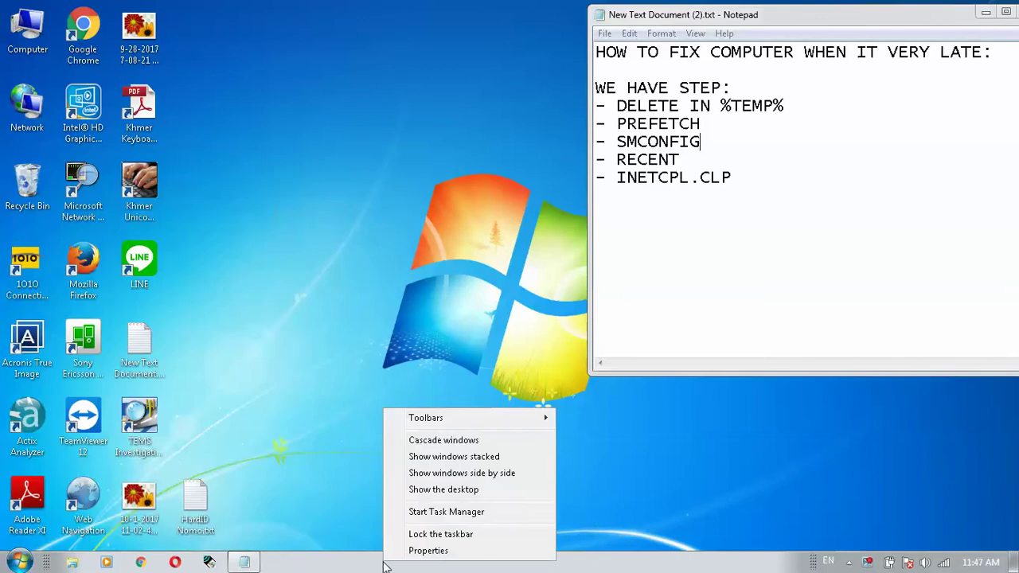
{"action": "left_click", "coordinate": [439, 549]}
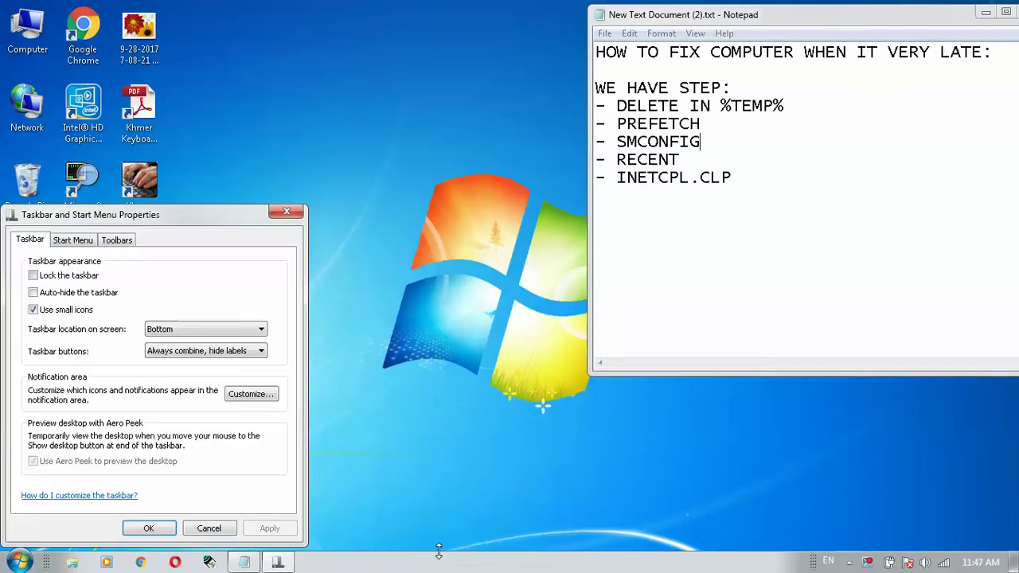
{"action": "left_click", "coordinate": [79, 242]}
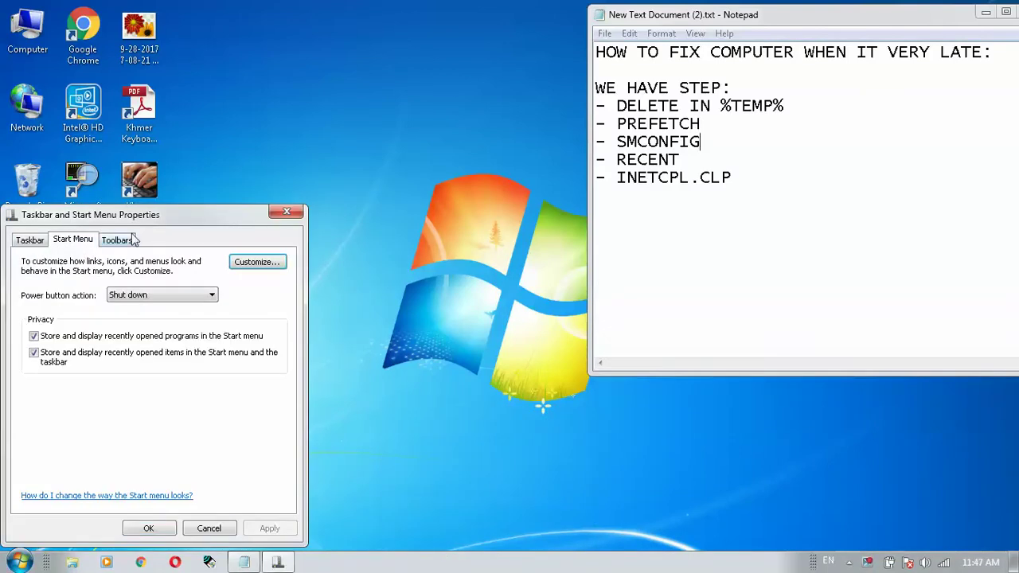
{"action": "left_click", "coordinate": [257, 262]}
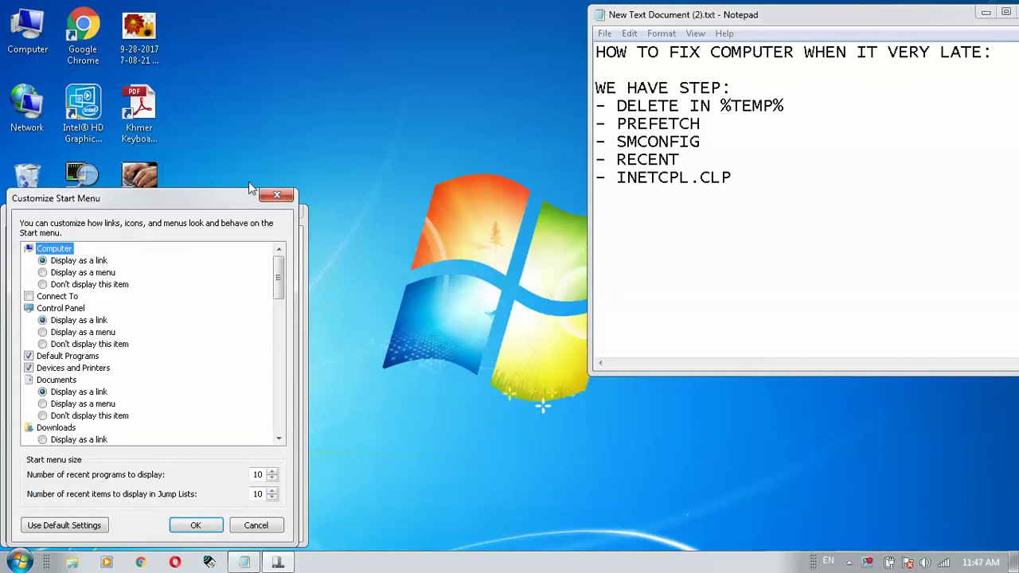
{"action": "left_click_drag", "start_coordinate": [243, 199], "coordinate": [476, 56]}
{"action": "left_click_drag", "start_coordinate": [514, 140], "coordinate": [516, 278]}
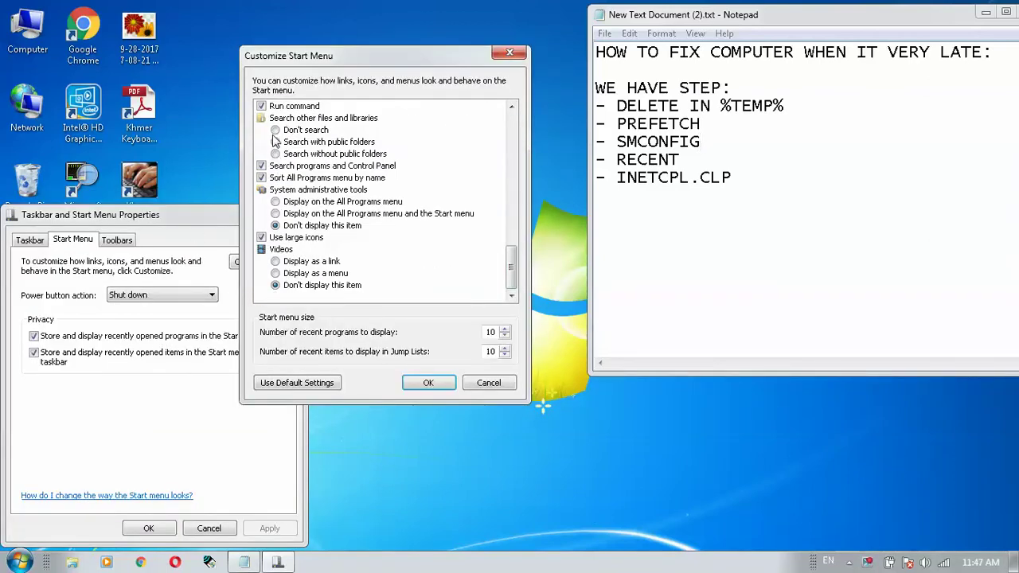
{"action": "left_click", "coordinate": [261, 106]}
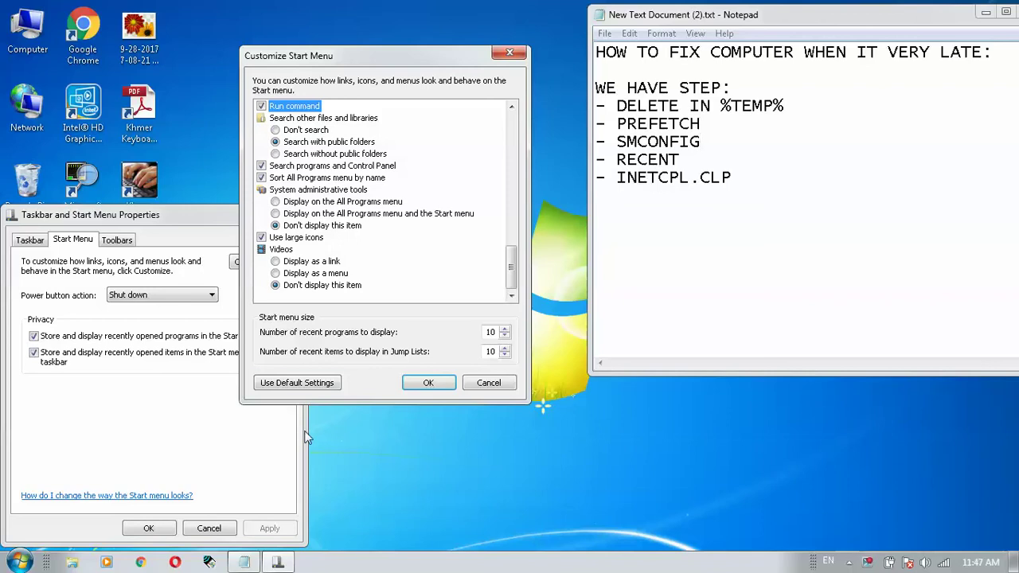
{"action": "left_click", "coordinate": [19, 561]}
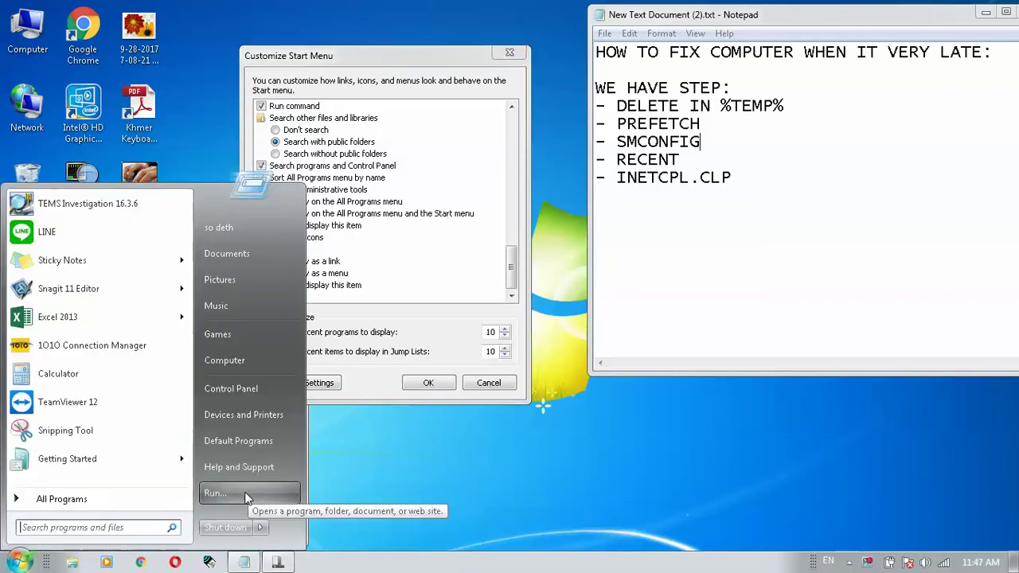
{"action": "left_click", "coordinate": [420, 464]}
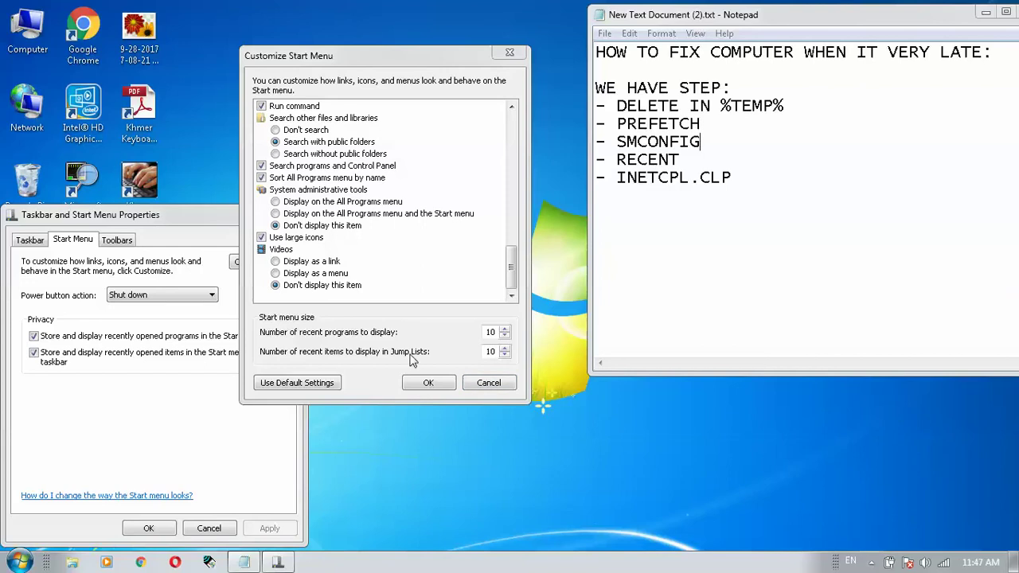
Disable the Run command in the Start menu customization, confirm the settings, and check the Start menu.
{"action": "left_click", "coordinate": [261, 106]}
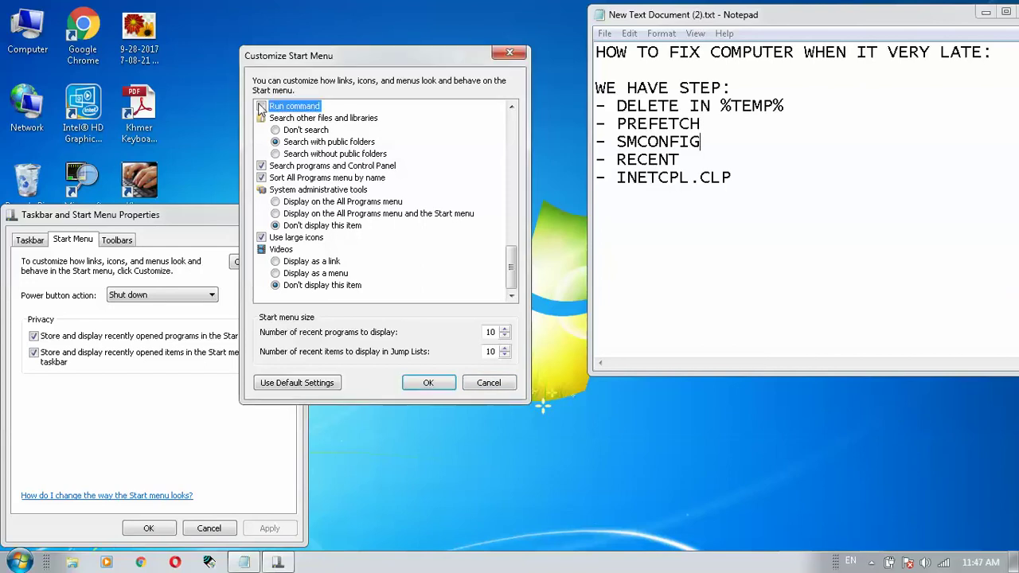
{"action": "left_click", "coordinate": [439, 381]}
{"action": "key", "text": "super"}
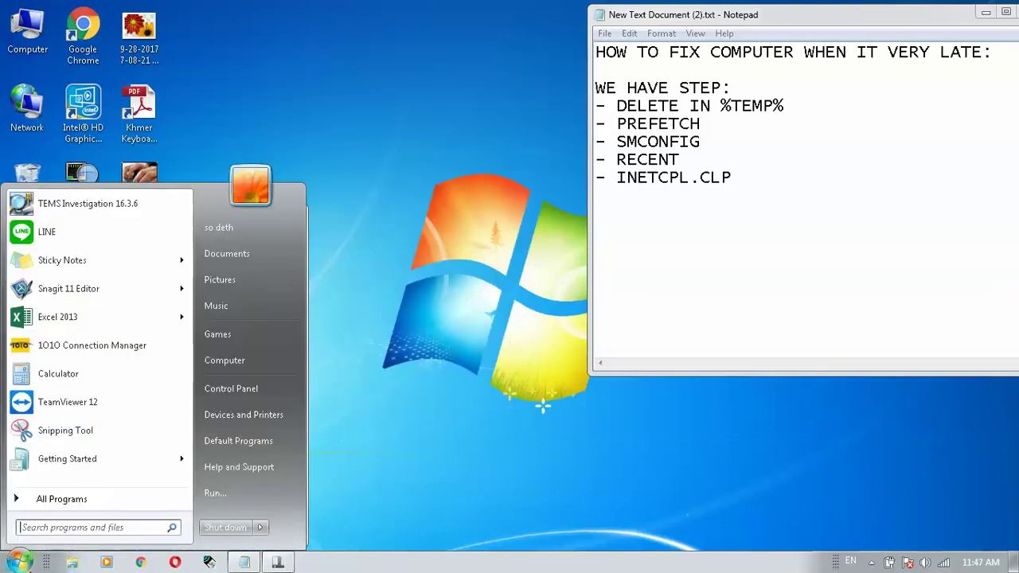
{"action": "left_click", "coordinate": [347, 329]}
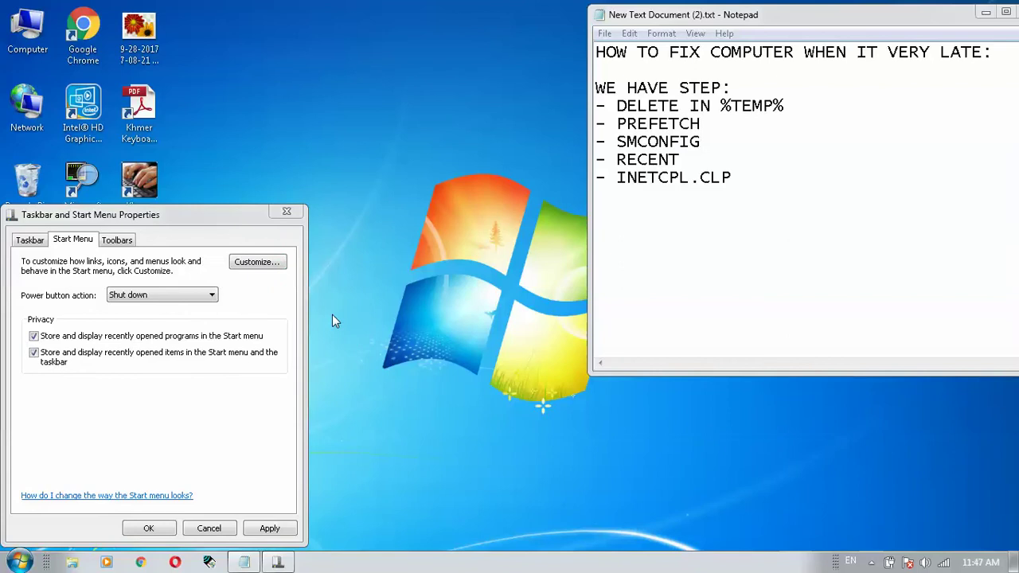
{"action": "left_click", "coordinate": [148, 528]}
{"action": "key", "text": "super"}
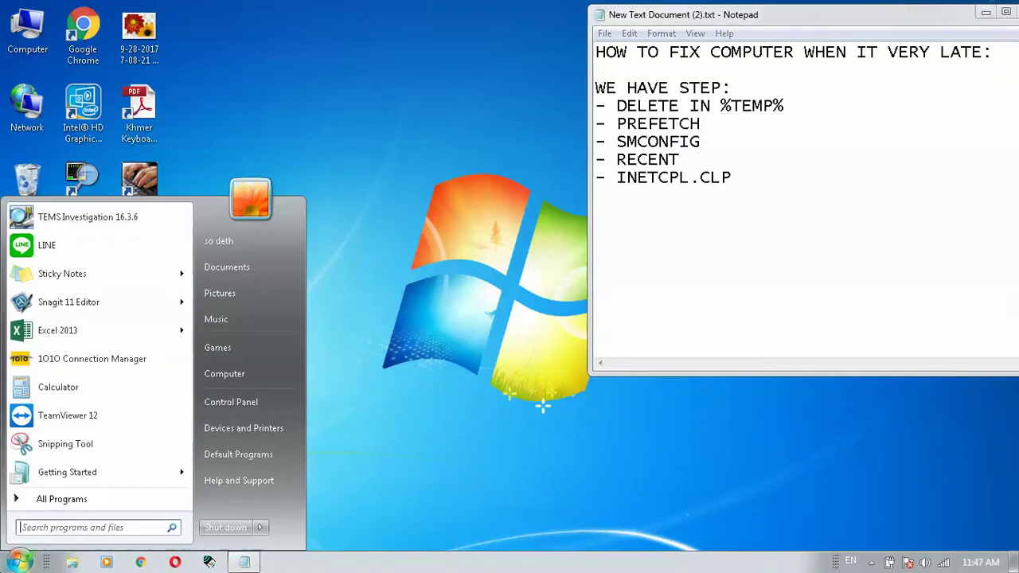
Enable the Run command in the Start menu customization options, apply the change, and refresh the desktop.
{"action": "right_click", "coordinate": [419, 567]}
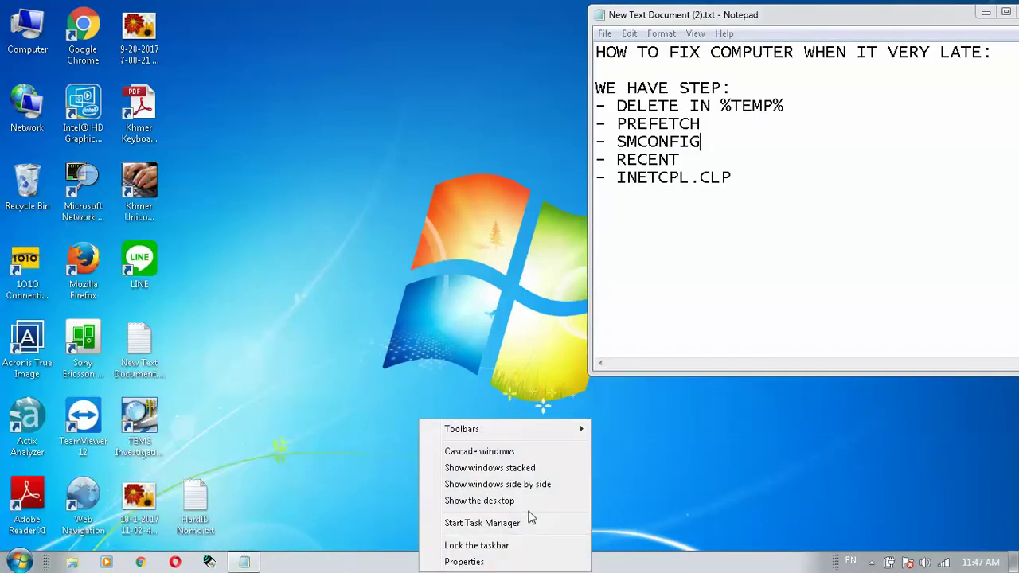
{"action": "left_click", "coordinate": [464, 562]}
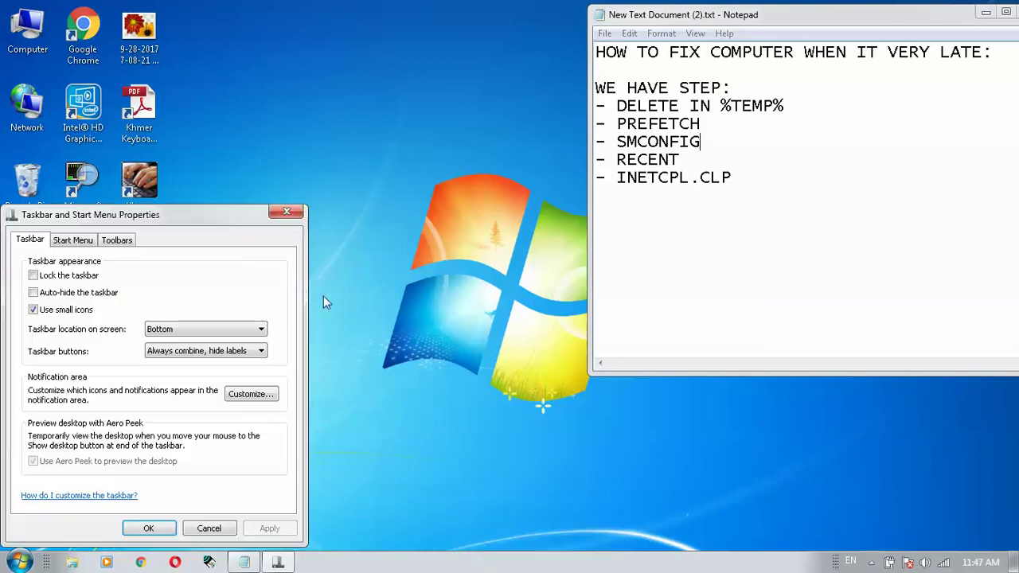
{"action": "left_click_drag", "start_coordinate": [79, 215], "coordinate": [95, 36]}
{"action": "left_click", "coordinate": [86, 62]}
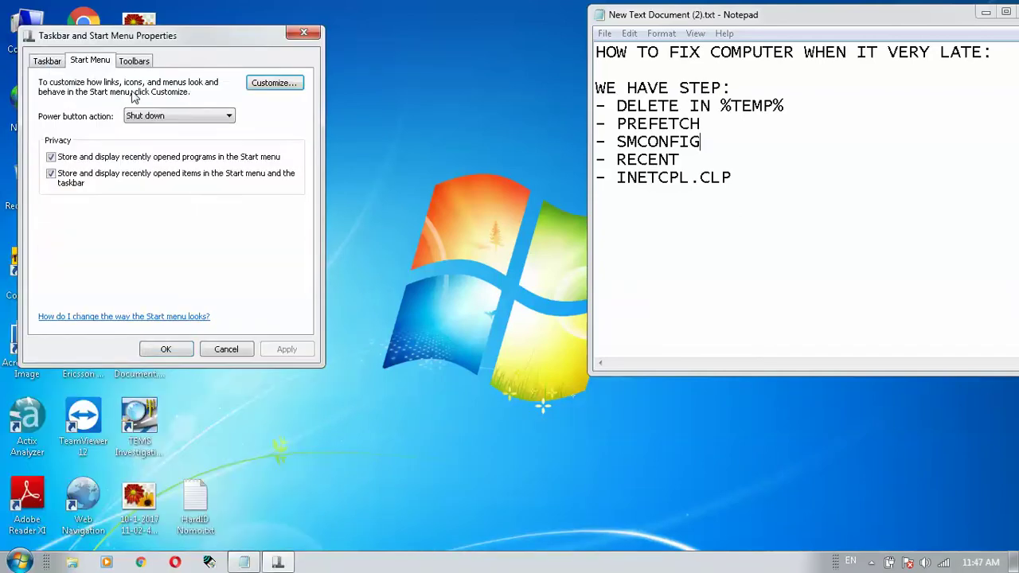
{"action": "left_click", "coordinate": [274, 83]}
{"action": "left_click_drag", "start_coordinate": [214, 62], "coordinate": [310, 56]}
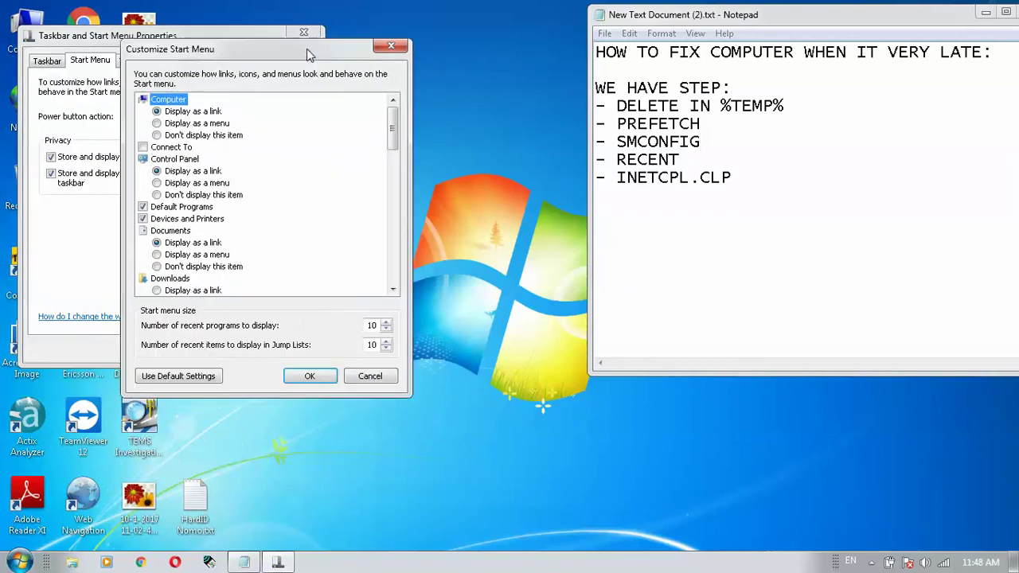
{"action": "left_click_drag", "start_coordinate": [393, 129], "coordinate": [405, 268]}
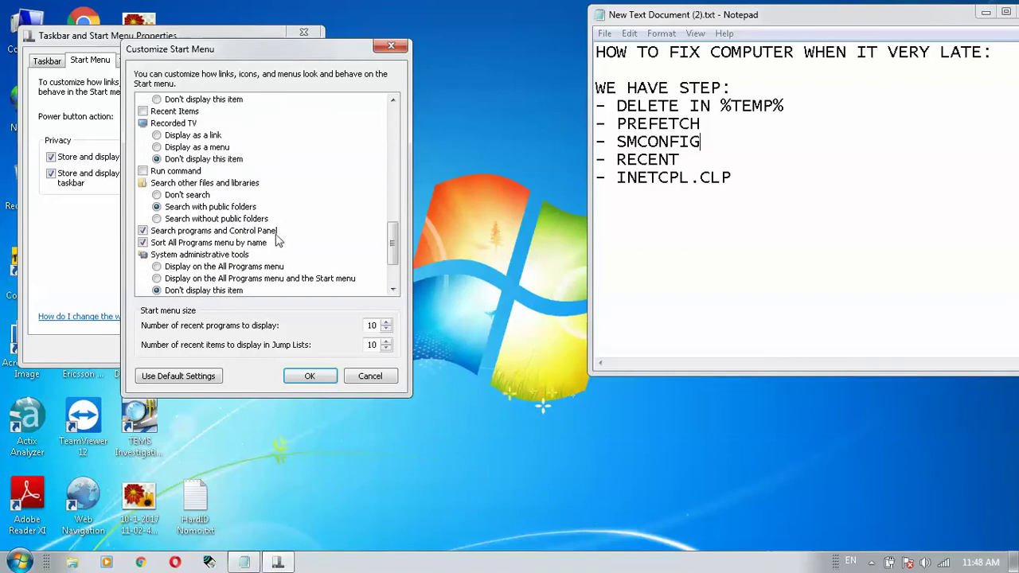
{"action": "left_click", "coordinate": [143, 171]}
{"action": "left_click", "coordinate": [310, 375]}
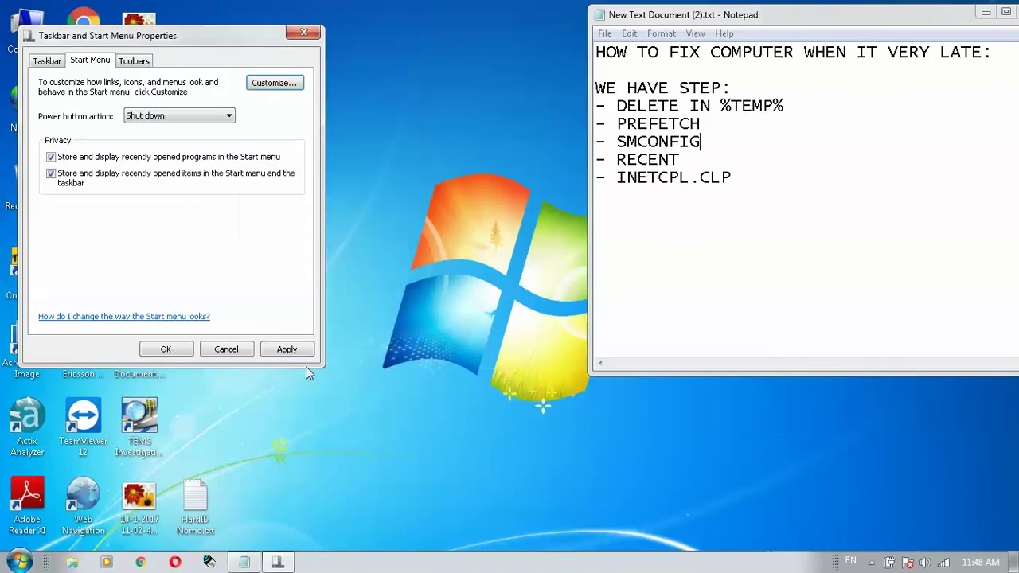
{"action": "left_click", "coordinate": [310, 356]}
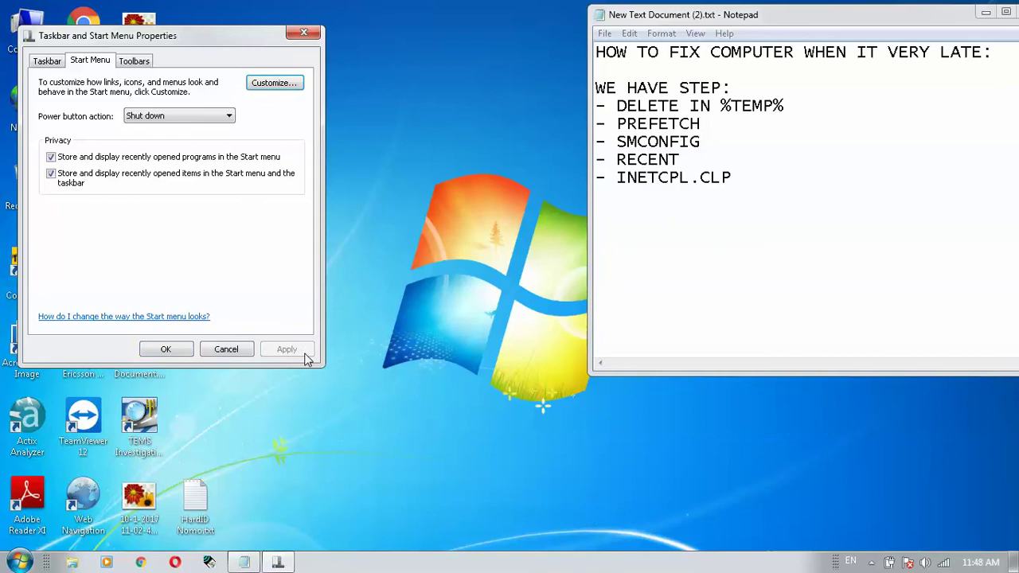
{"action": "left_click", "coordinate": [177, 352]}
{"action": "right_click", "coordinate": [308, 62]}
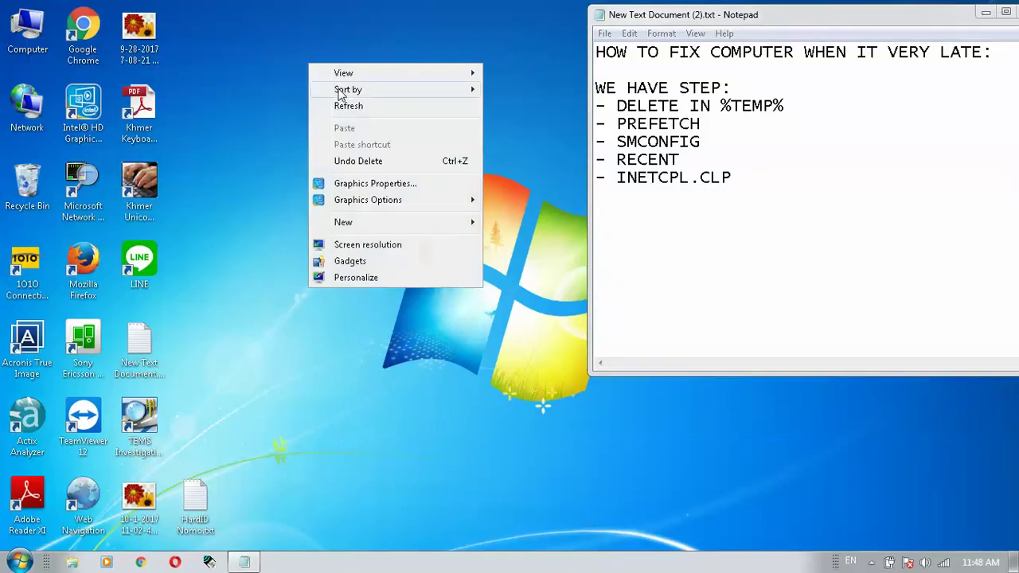
{"action": "left_click", "coordinate": [364, 111]}
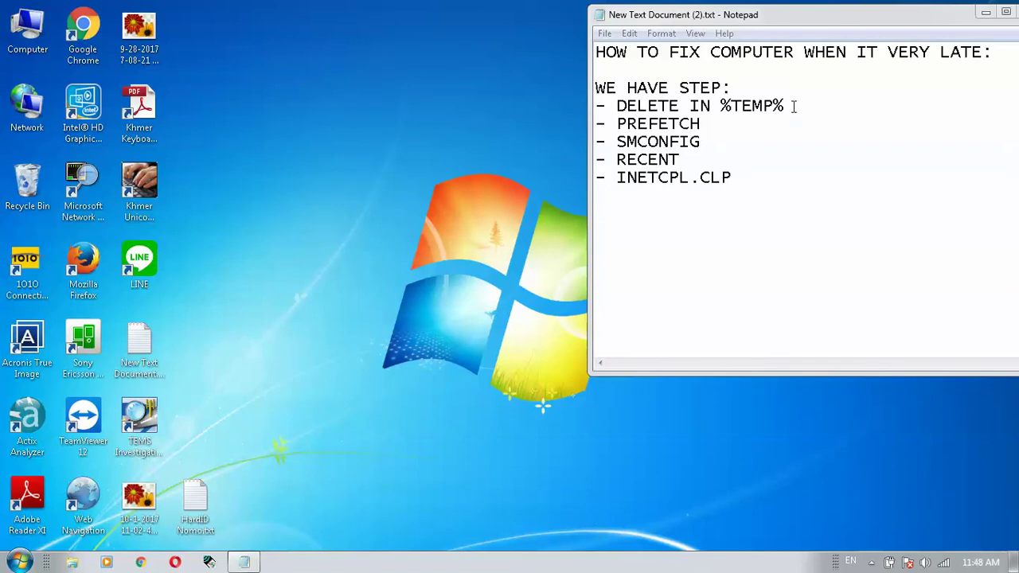
Open the temporary files folder by running %temp%, and select all its items before closing it.
{"action": "key", "text": "super+r"}
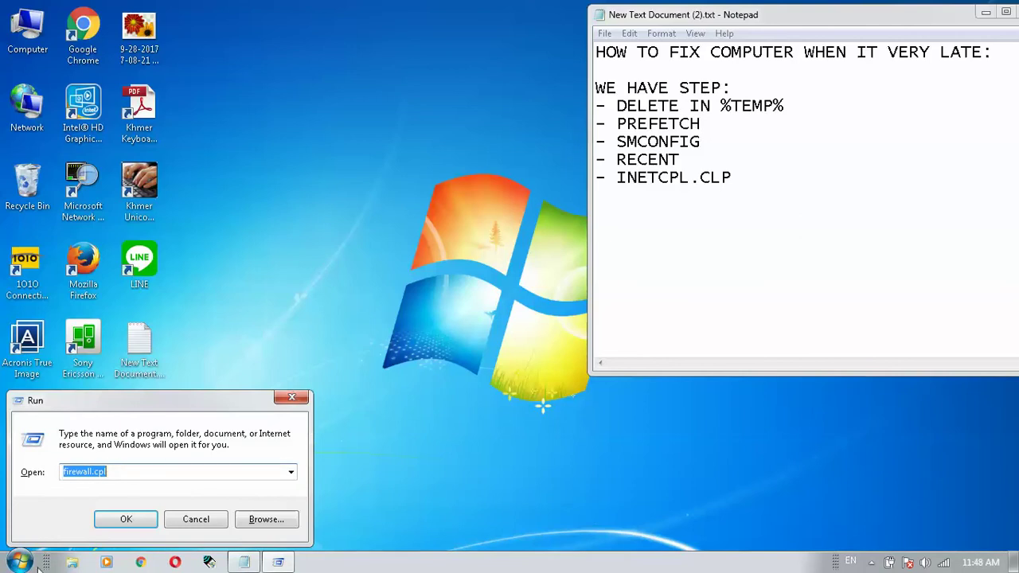
{"action": "left_click", "coordinate": [291, 398]}
{"action": "left_click", "coordinate": [20, 562]}
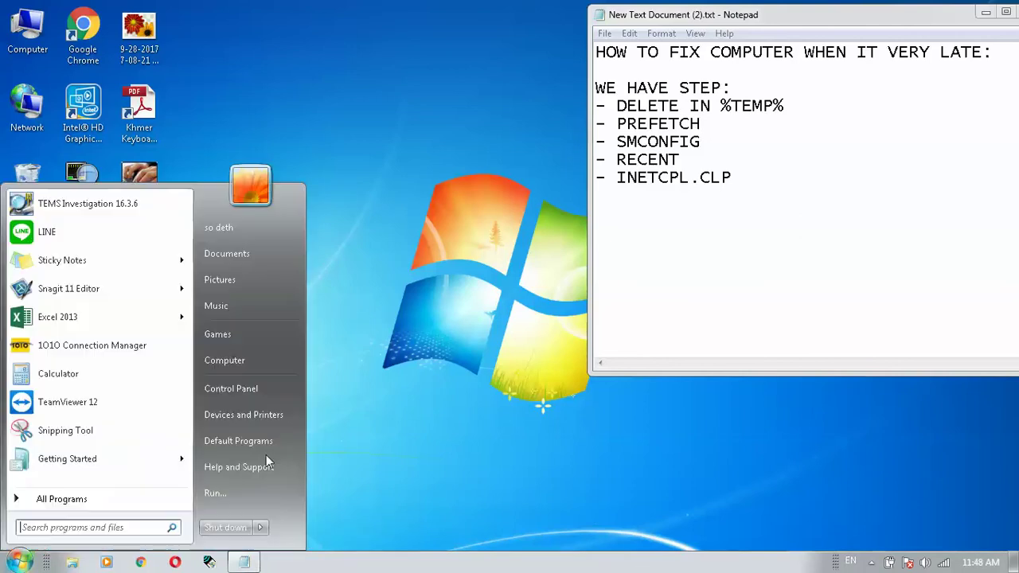
{"action": "left_click", "coordinate": [224, 498]}
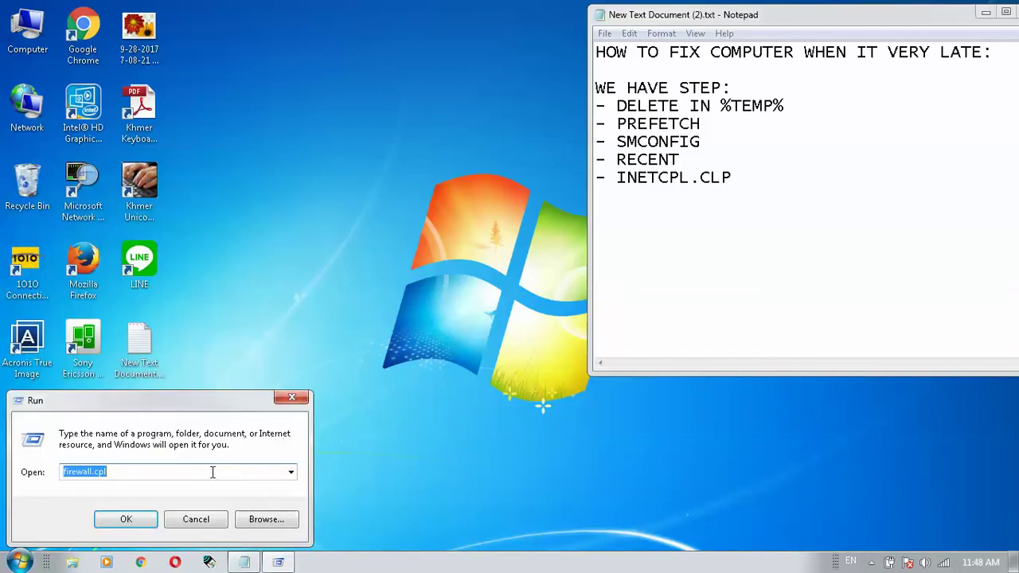
{"action": "key", "text": "BackSpace"}
{"action": "type", "text": "%"}
{"action": "key", "text": "Down"}
{"action": "key", "text": "Return"}
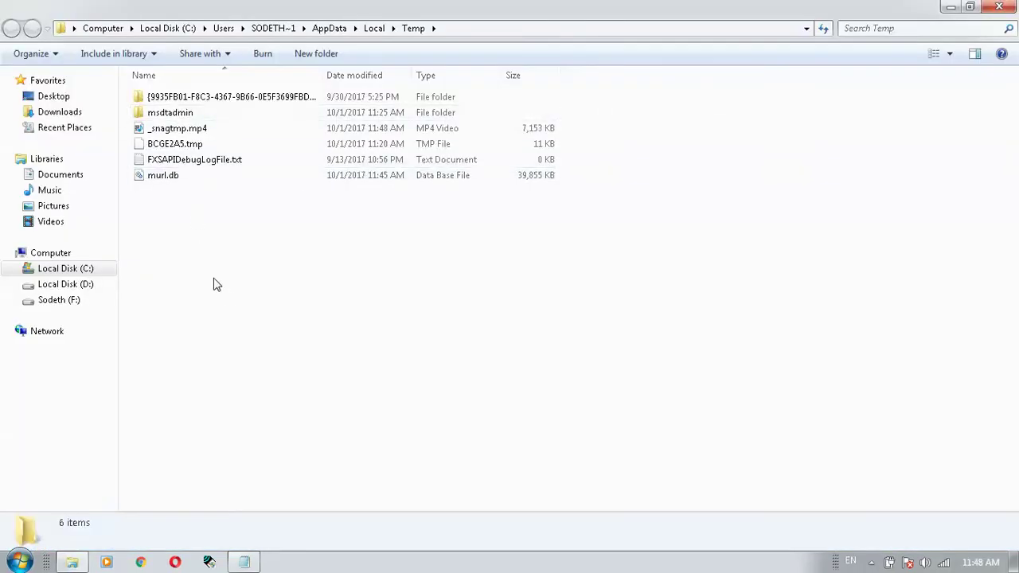
{"action": "left_click_drag", "start_coordinate": [151, 270], "coordinate": [155, 77]}
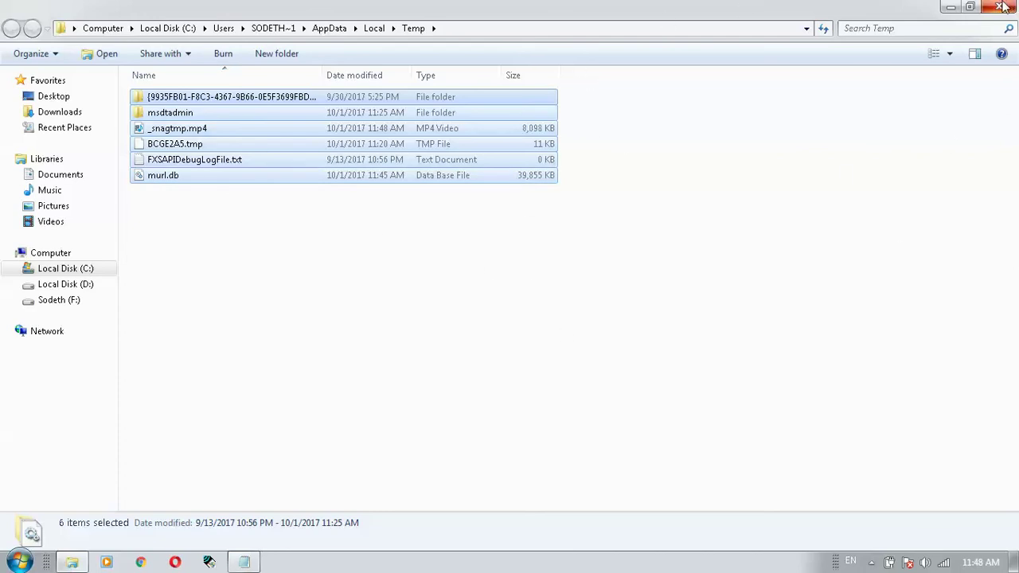
{"action": "left_click", "coordinate": [1001, 7]}
Run prefetch to view the Windows Prefetch folder, and close the folder.
{"action": "key", "text": "super+r"}
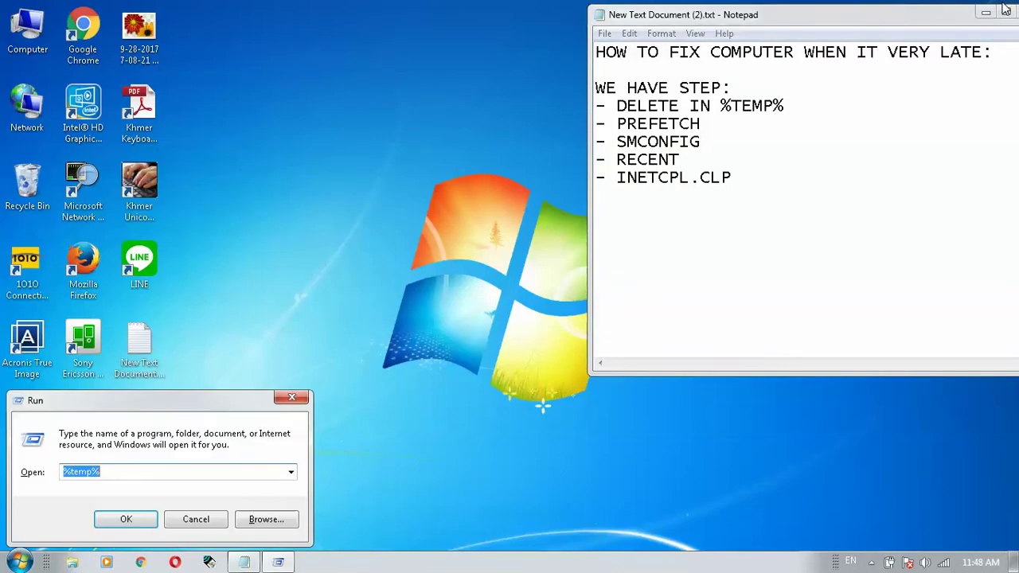
{"action": "type", "text": "pre"}
{"action": "key", "text": "Down"}
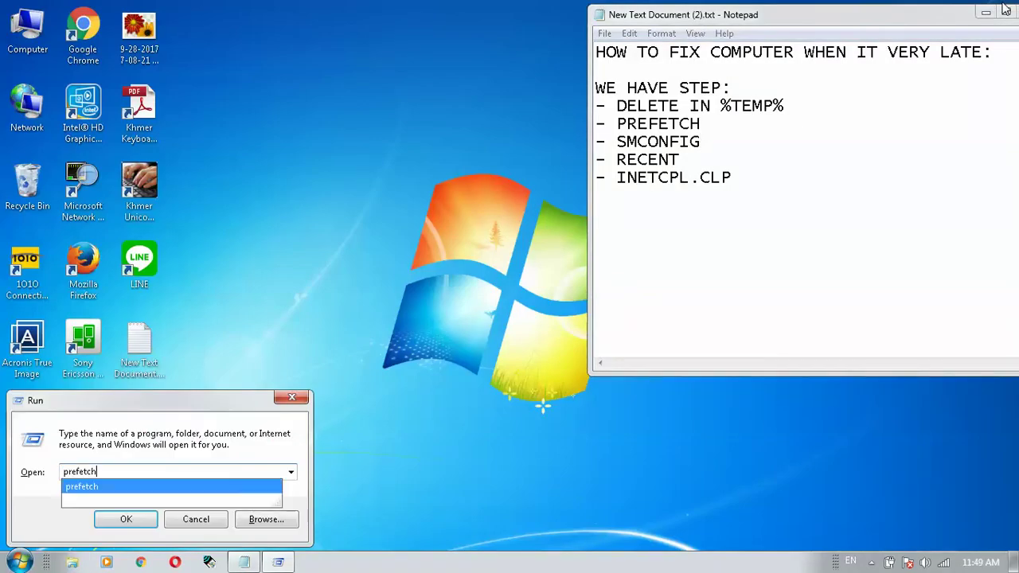
{"action": "key", "text": "Return"}
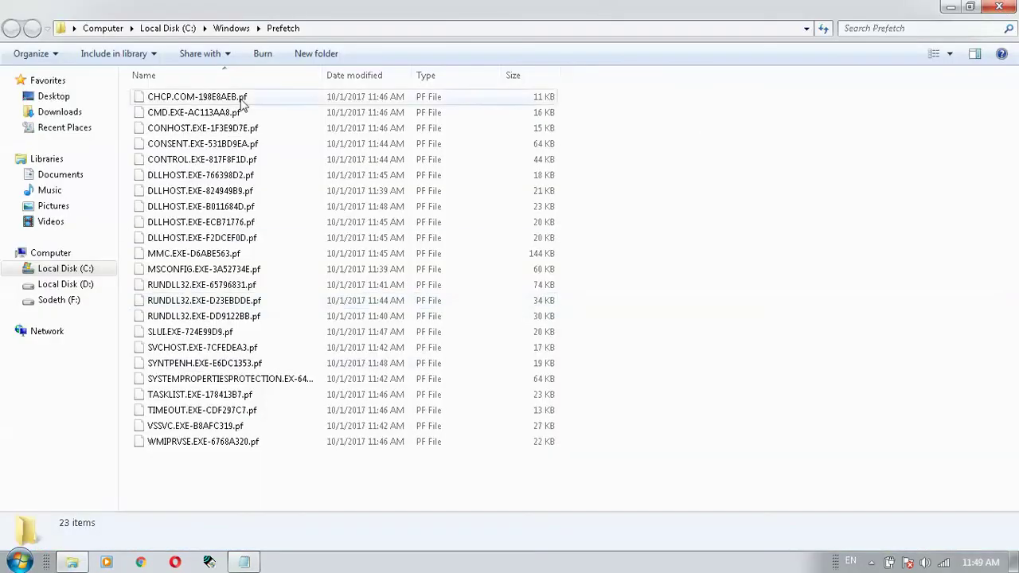
{"action": "left_click", "coordinate": [1008, 10]}
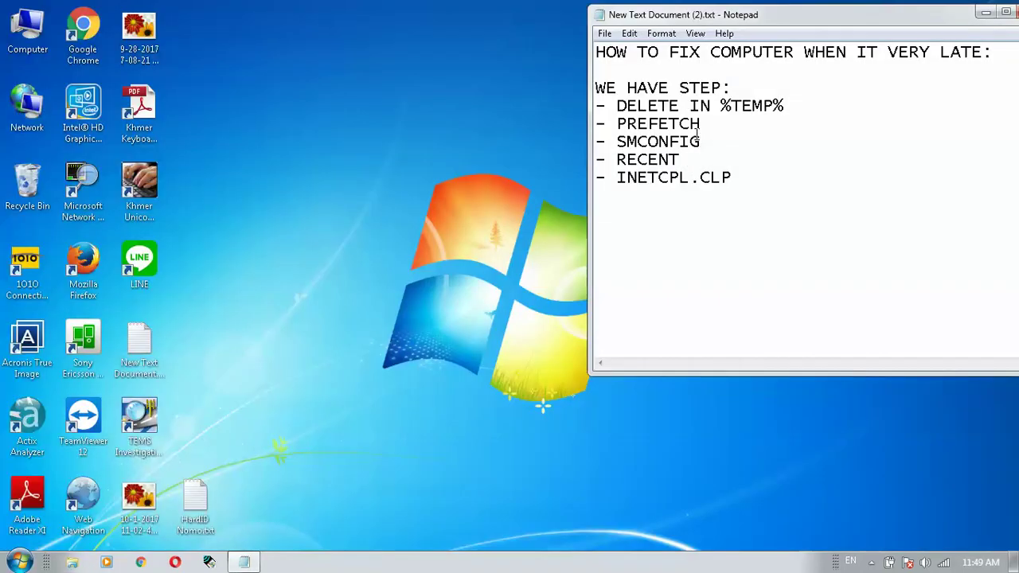
Reopen the Prefetch folder by running the prefetch command again.
{"action": "left_click", "coordinate": [20, 562]}
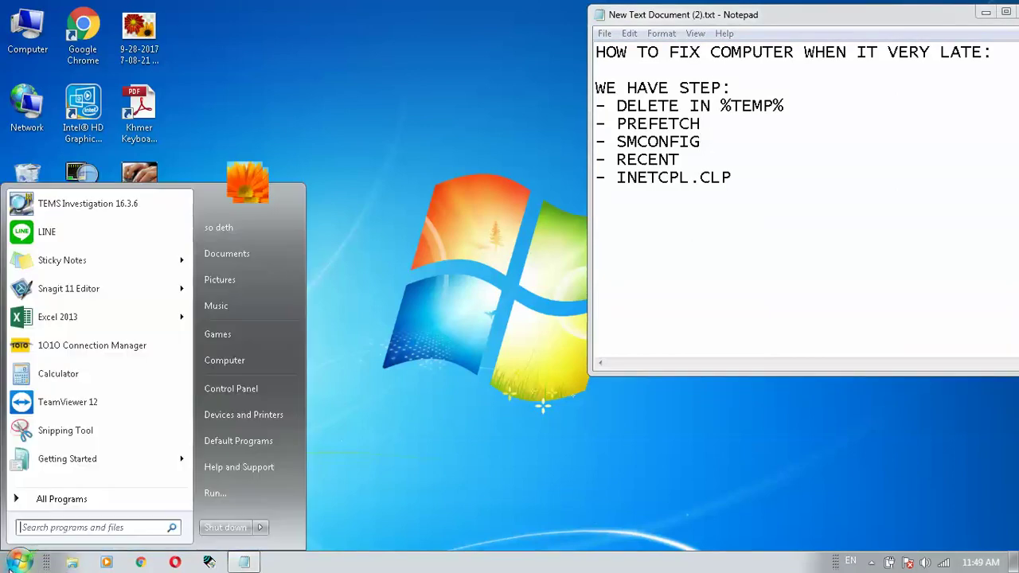
{"action": "left_click", "coordinate": [222, 493]}
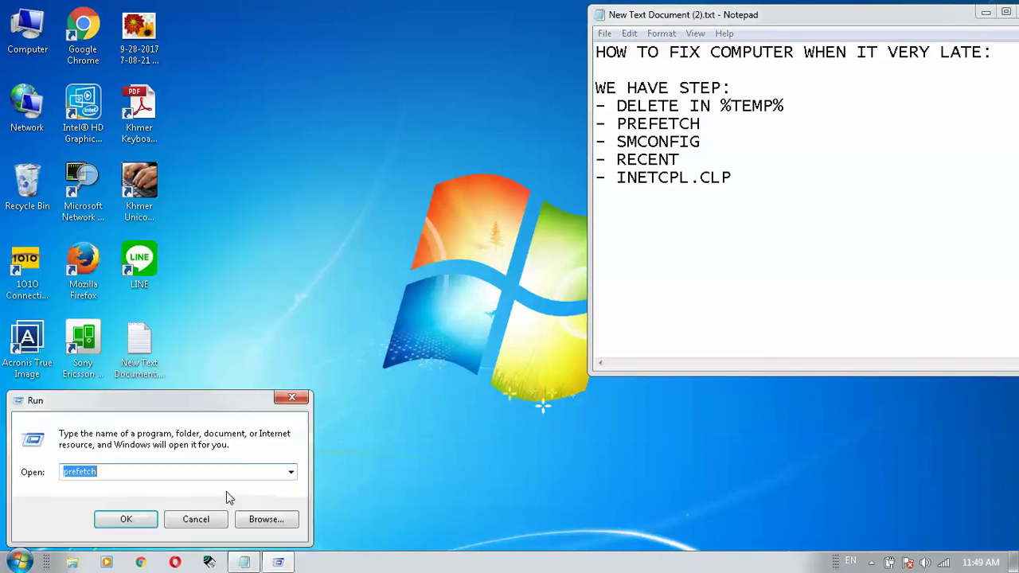
{"action": "left_click", "coordinate": [109, 525]}
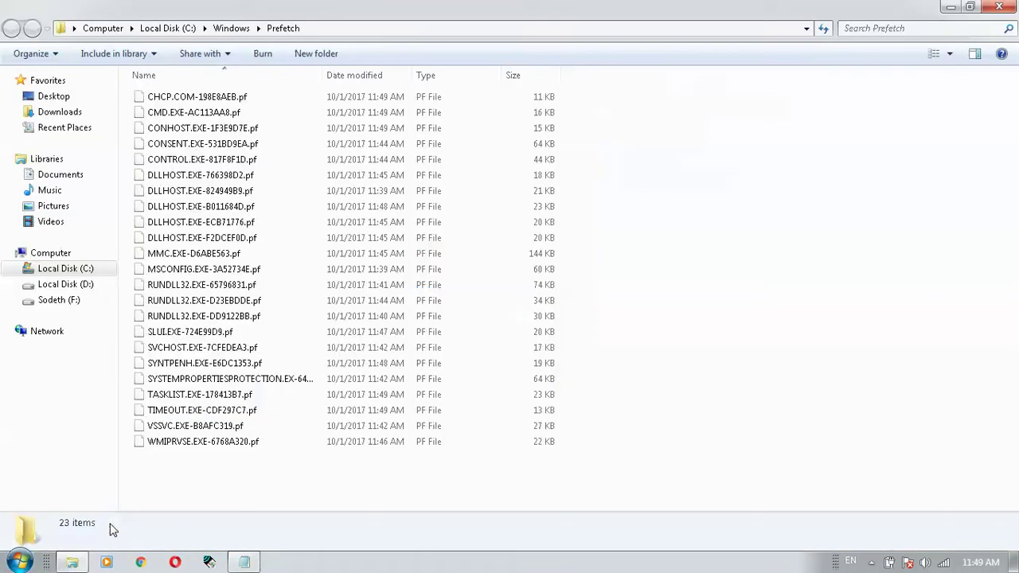
Close the Prefetch folder and open System Configuration by running msconfig.
{"action": "left_click", "coordinate": [999, 8]}
{"action": "key", "text": "super+r"}
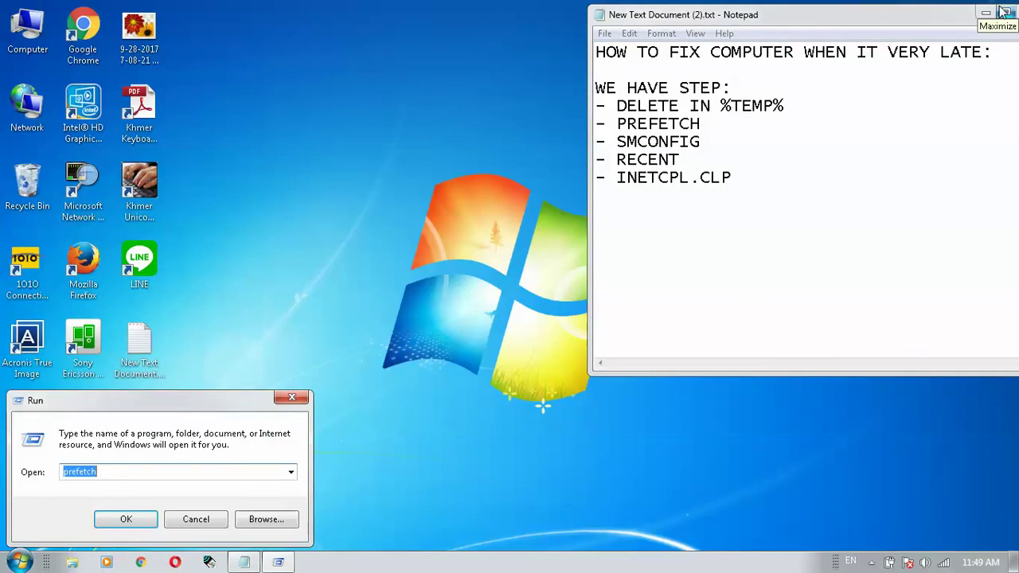
{"action": "type", "text": "ms"}
{"action": "key", "text": "Down"}
{"action": "key", "text": "Return"}
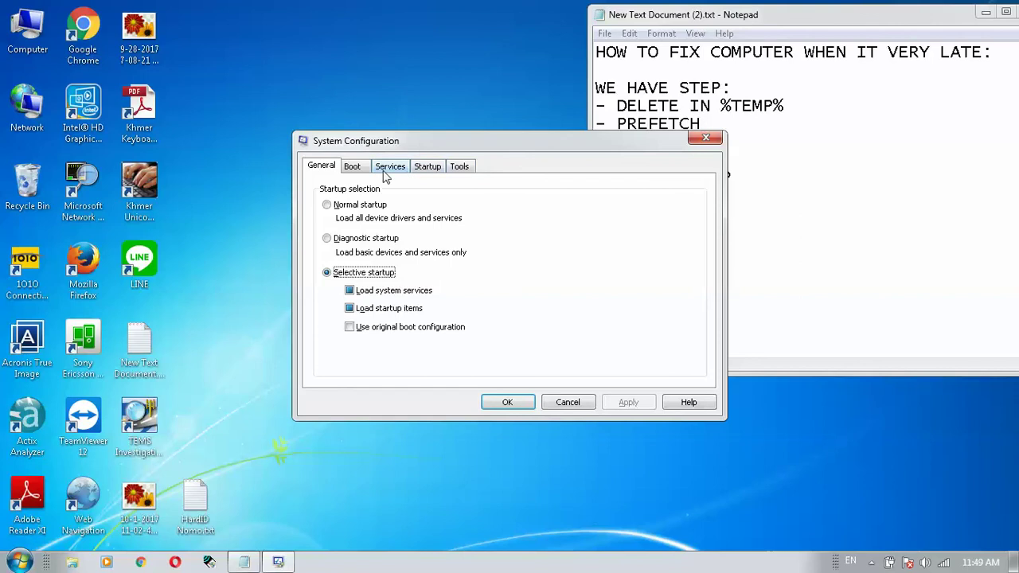
Examine the boot timeout, the services list and the startup items in System Configuration, and cancel the dialog.
{"action": "left_click", "coordinate": [353, 166]}
{"action": "left_click", "coordinate": [639, 307]}
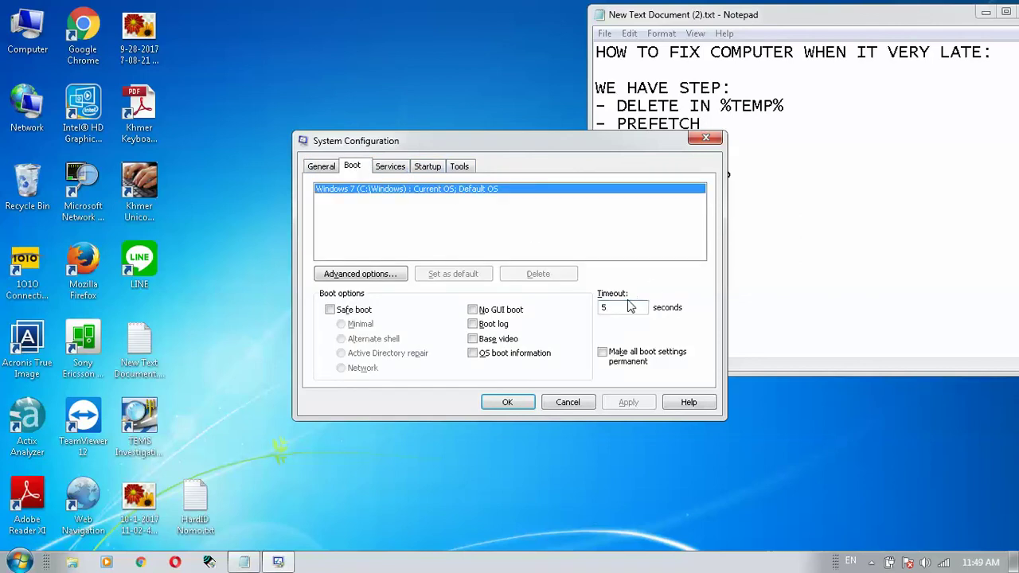
{"action": "left_click", "coordinate": [390, 168]}
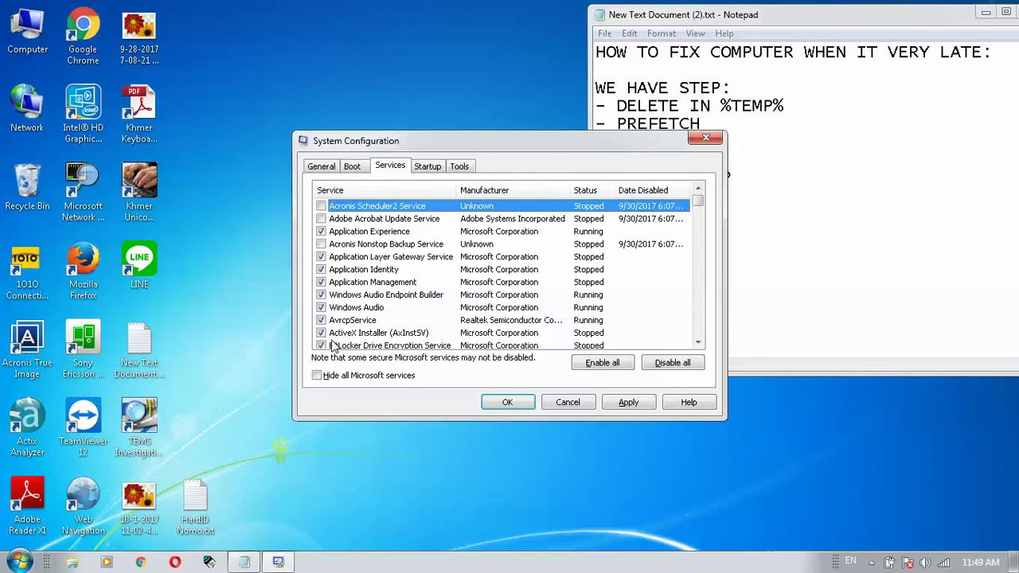
{"action": "left_click_drag", "start_coordinate": [698, 206], "coordinate": [676, 193]}
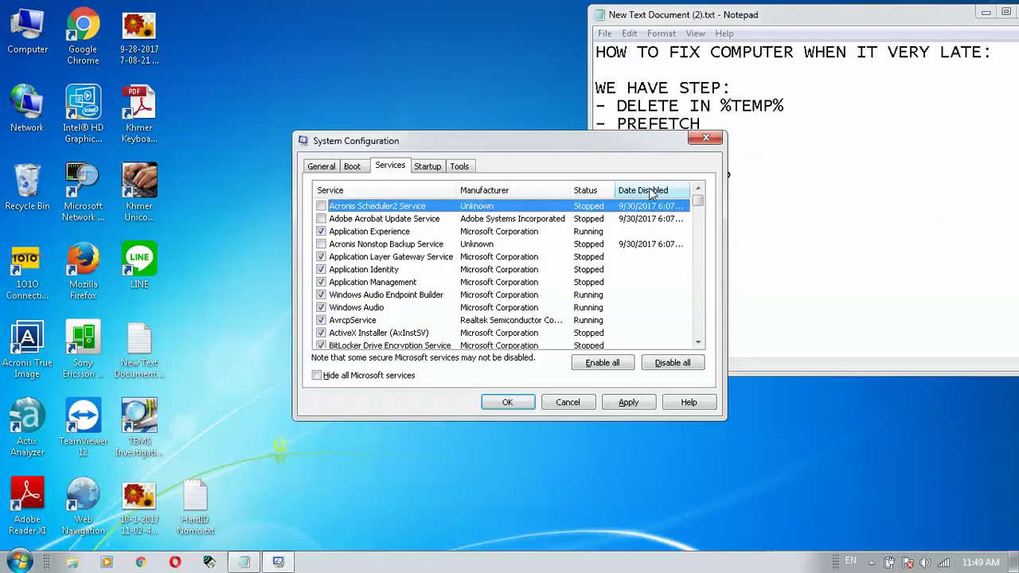
{"action": "left_click", "coordinate": [423, 167]}
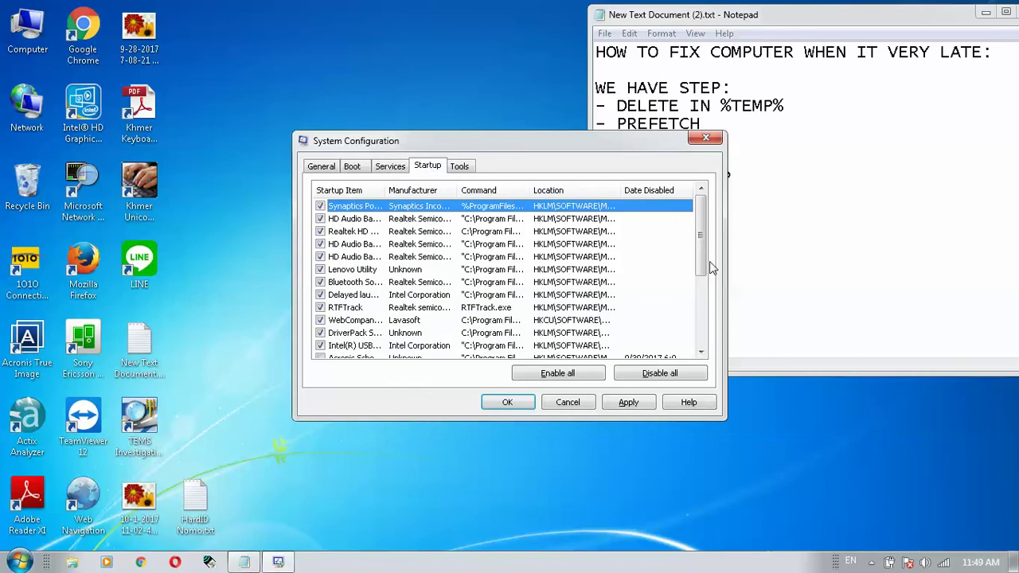
{"action": "left_click_drag", "start_coordinate": [704, 248], "coordinate": [719, 312]}
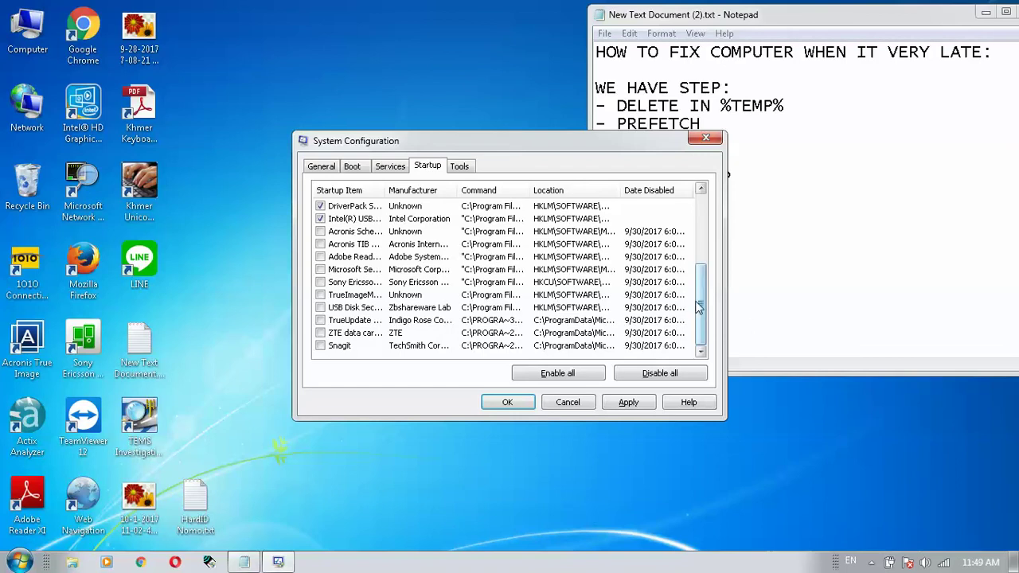
{"action": "left_click_drag", "start_coordinate": [706, 307], "coordinate": [703, 215]}
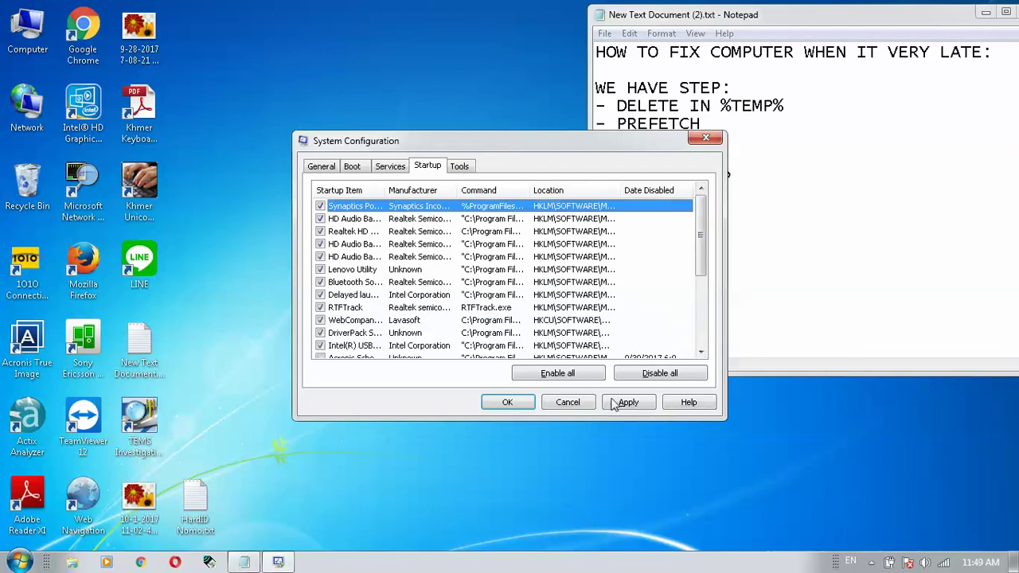
{"action": "left_click", "coordinate": [565, 403]}
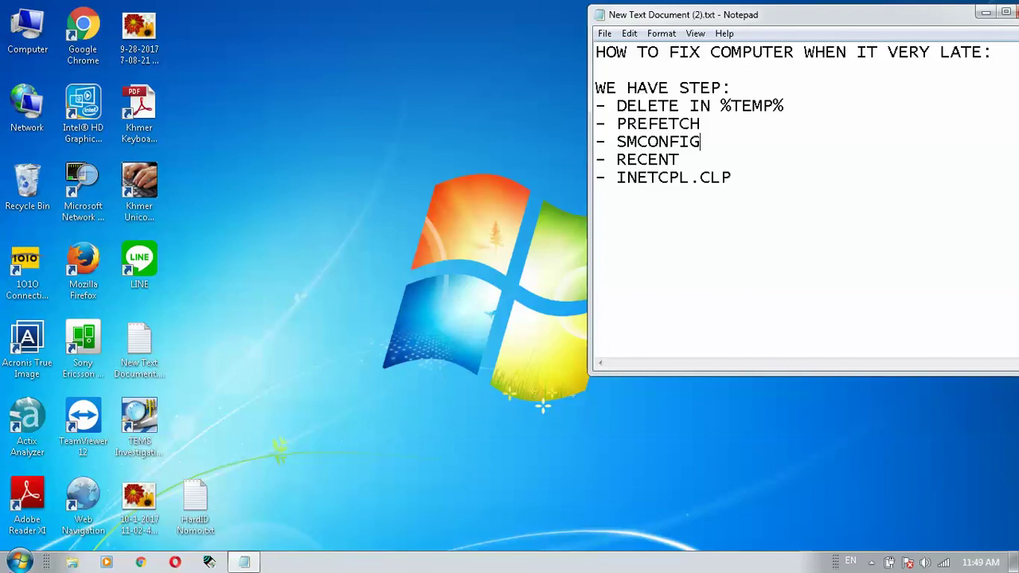
Run recent to view the Recent items folder, and close the folder.
{"action": "left_click", "coordinate": [19, 562]}
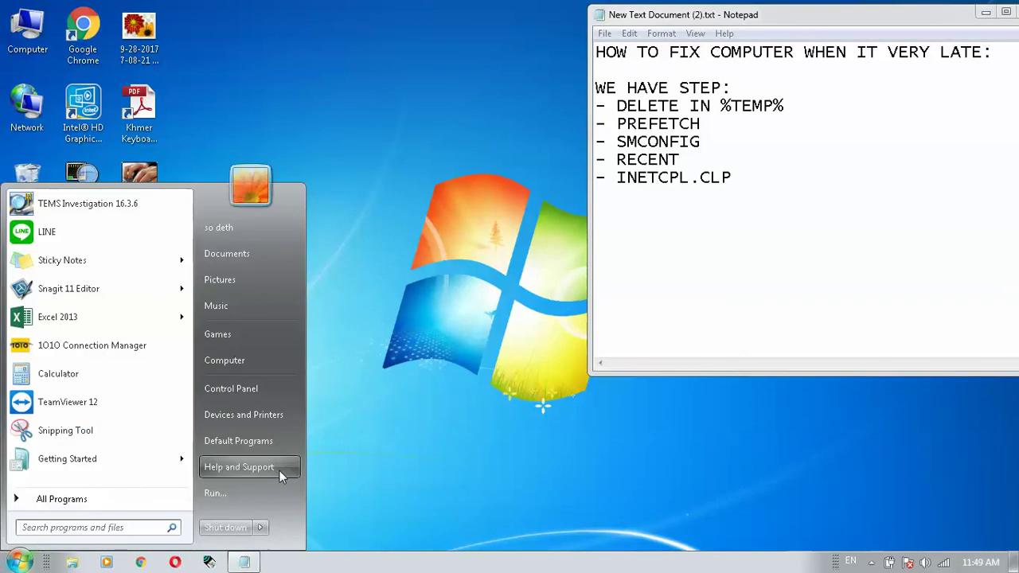
{"action": "left_click", "coordinate": [250, 491]}
{"action": "type", "text": "recent"}
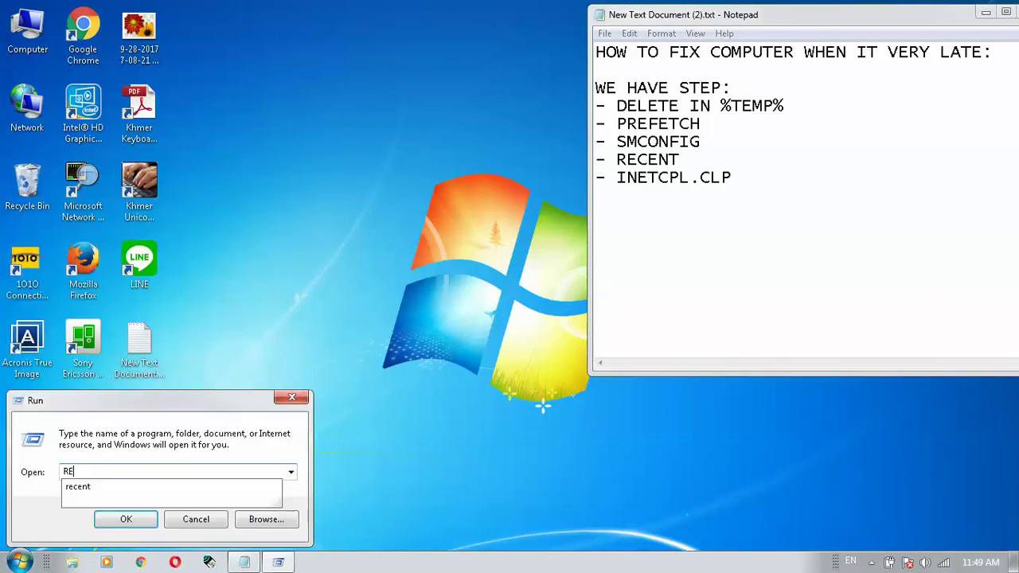
{"action": "key", "text": "Return"}
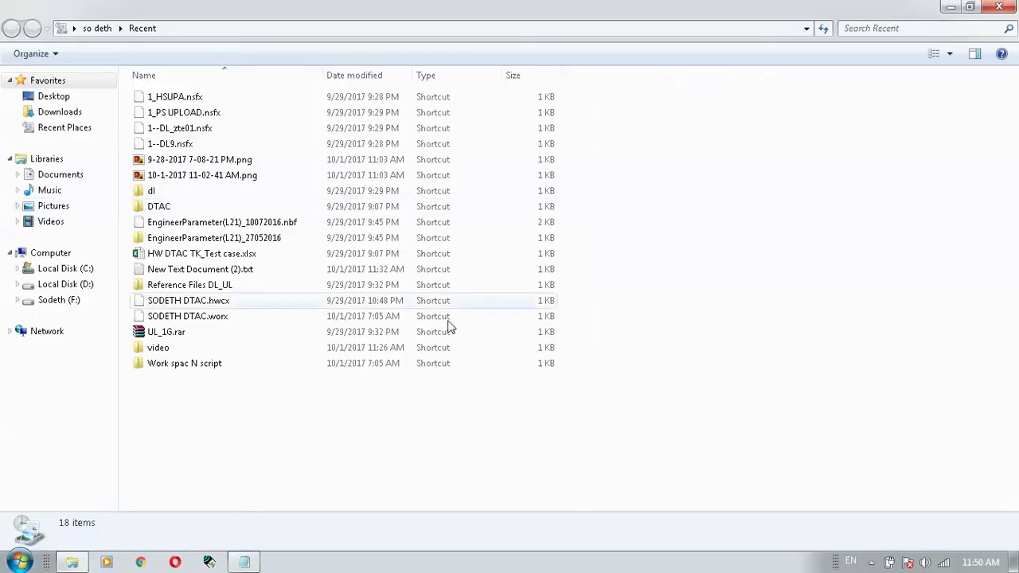
{"action": "left_click", "coordinate": [1000, 7]}
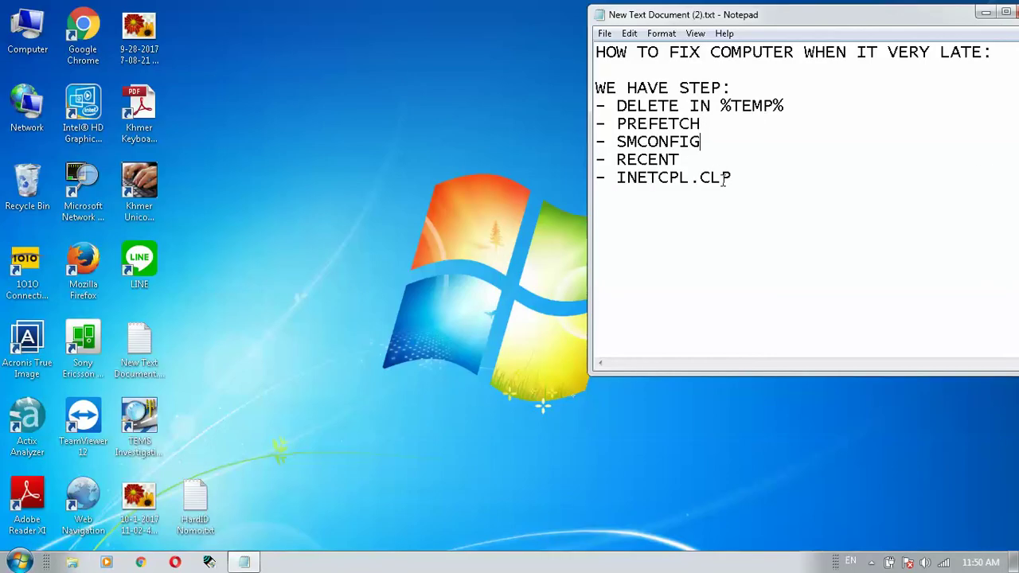
{"action": "left_click", "coordinate": [19, 562]}
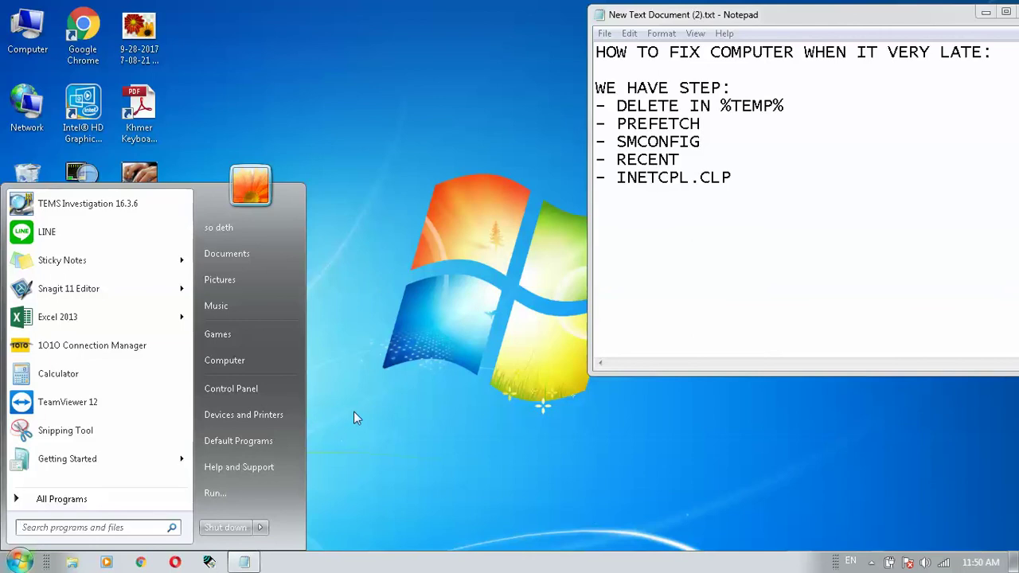
{"action": "key", "text": "super+r"}
{"action": "type", "text": "INT"}
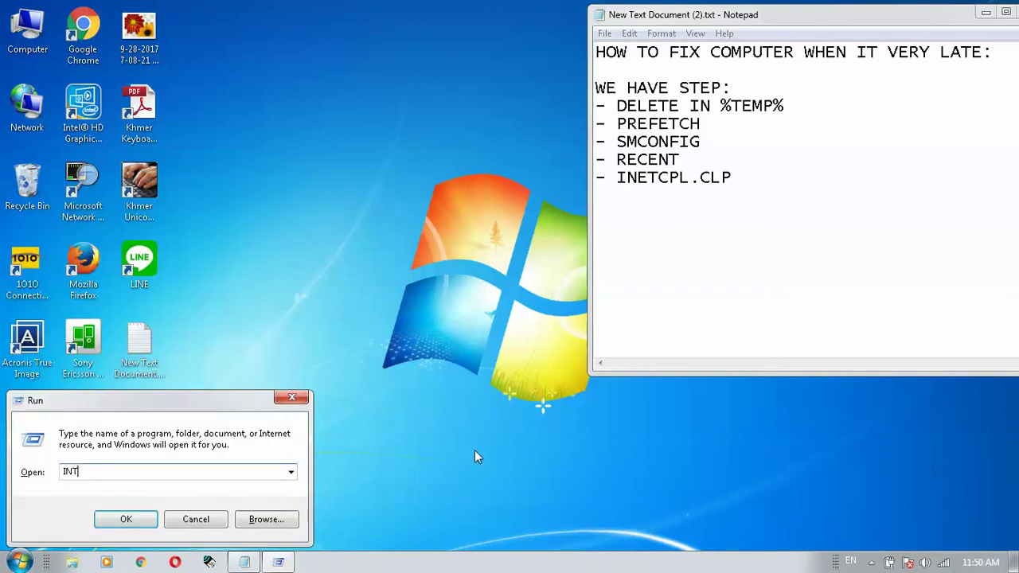
{"action": "key", "text": "ctrl+z"}
{"action": "key", "text": "Return"}
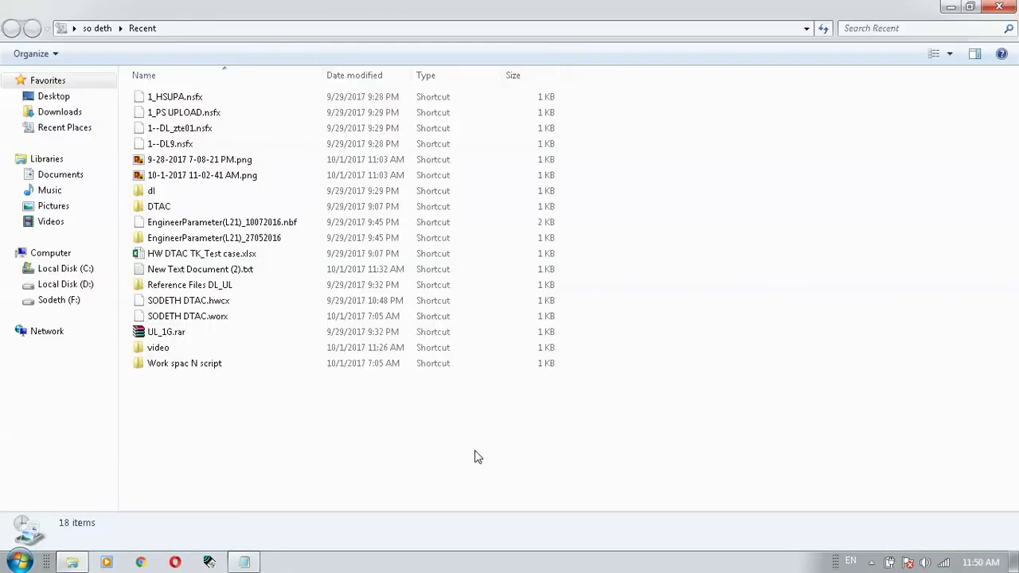
{"action": "left_click", "coordinate": [1010, 5]}
Run inetcpl.cpl to view the General settings in Internet Properties, and close the dialog.
{"action": "key", "text": "super+r"}
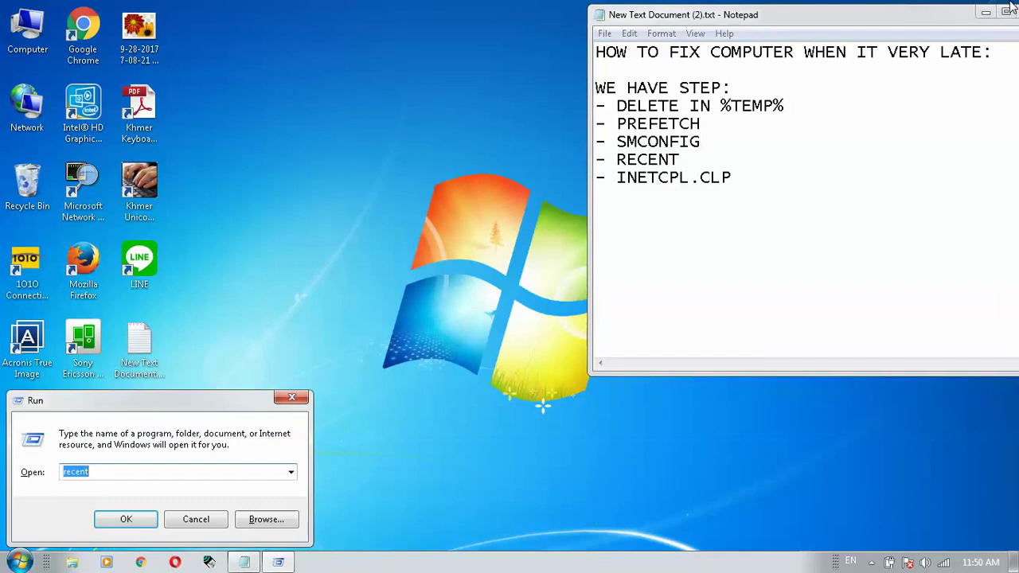
{"action": "type", "text": "INTE"}
{"action": "key", "text": "BackSpace"}
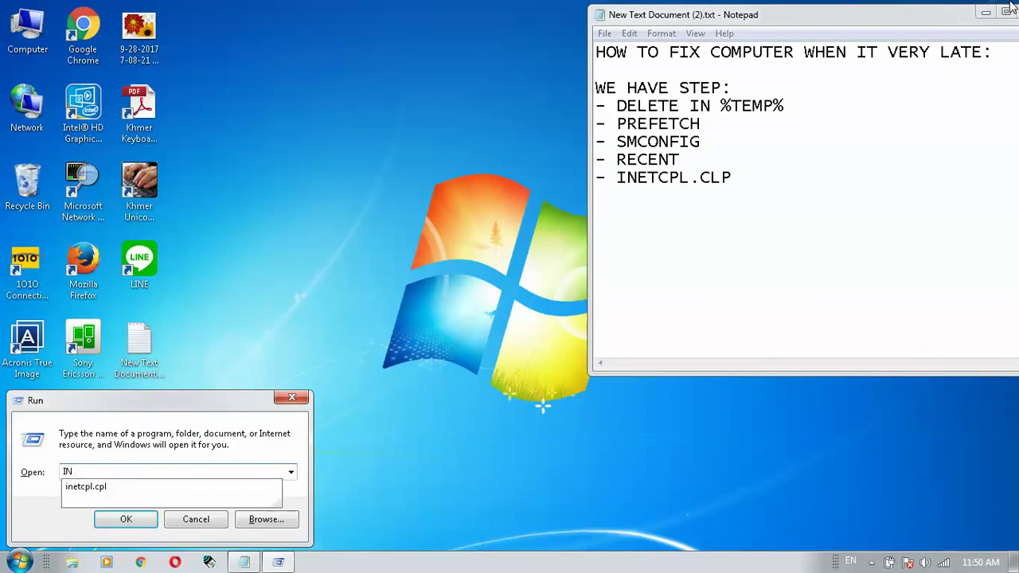
{"action": "key", "text": "Return"}
{"action": "key", "text": "Return"}
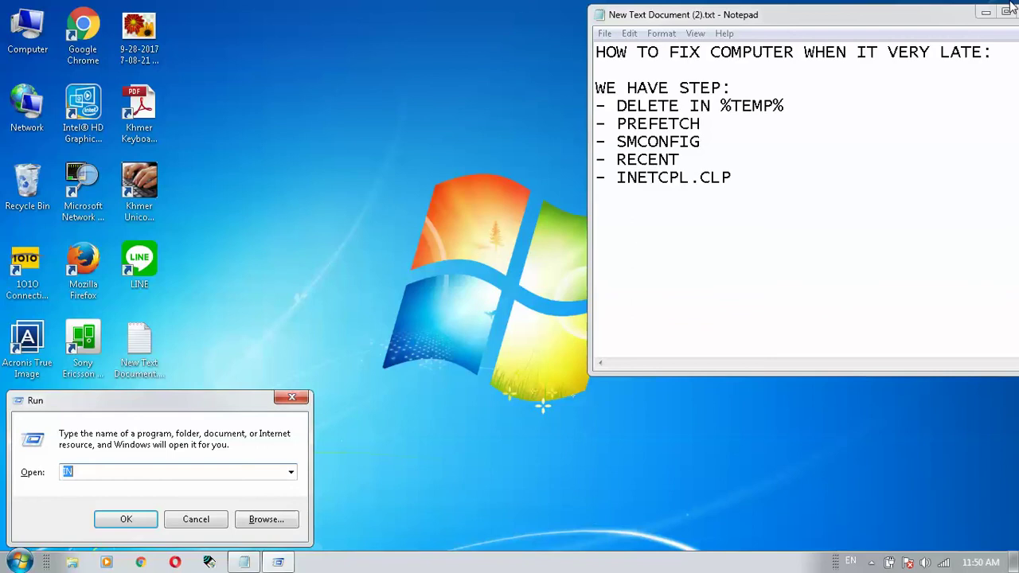
{"action": "key", "text": "Down"}
{"action": "key", "text": "Return"}
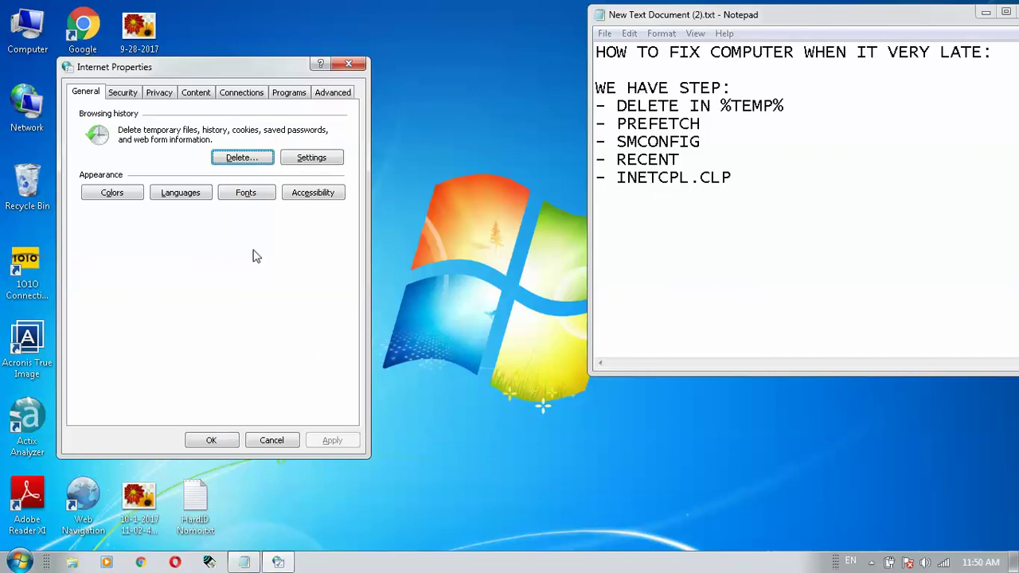
{"action": "left_click", "coordinate": [250, 445]}
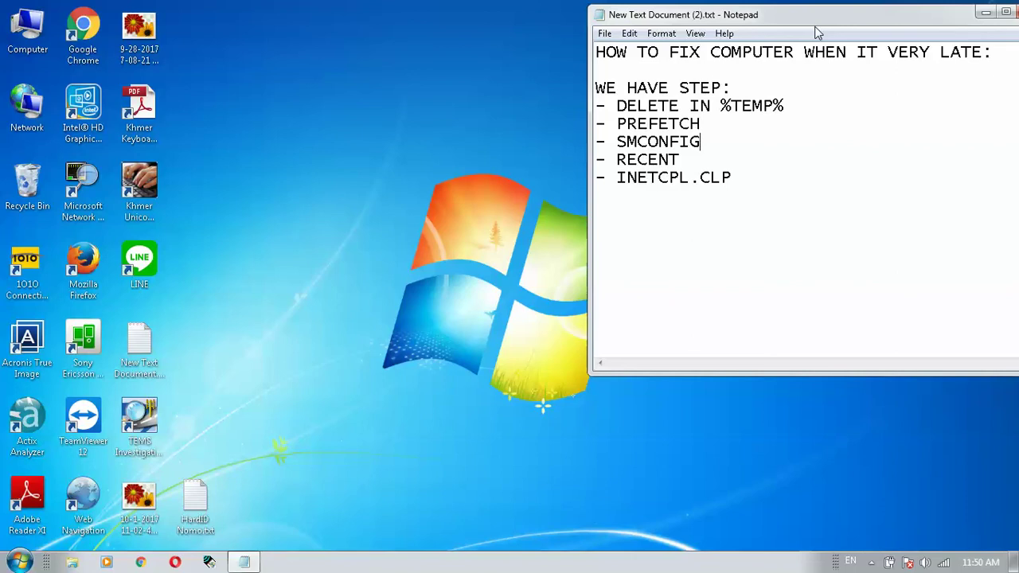
Move the Notepad window fully onto the screen and show the hidden notification area icons.
{"action": "left_click_drag", "start_coordinate": [815, 26], "coordinate": [750, 24]}
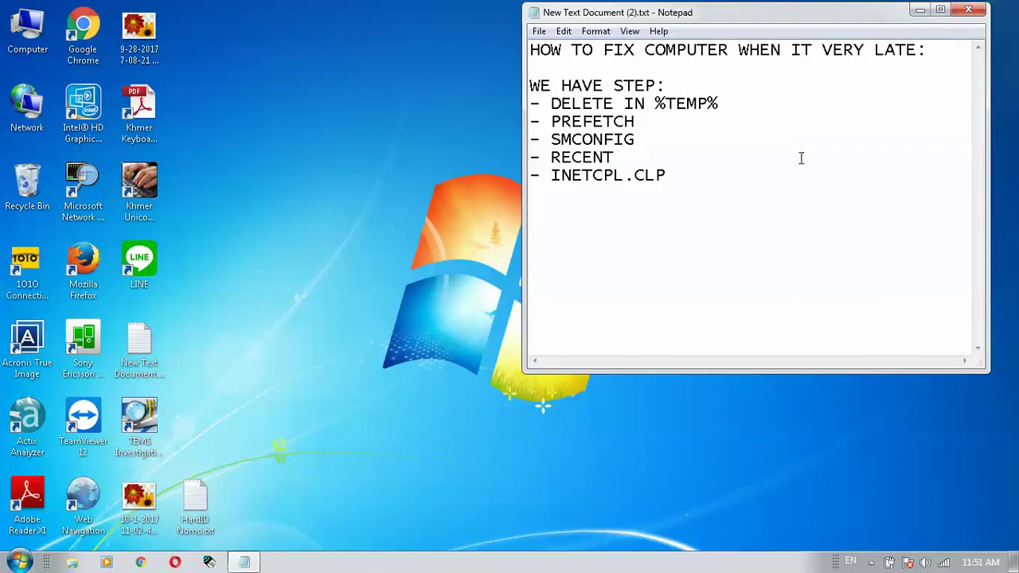
{"action": "left_click", "coordinate": [871, 562]}
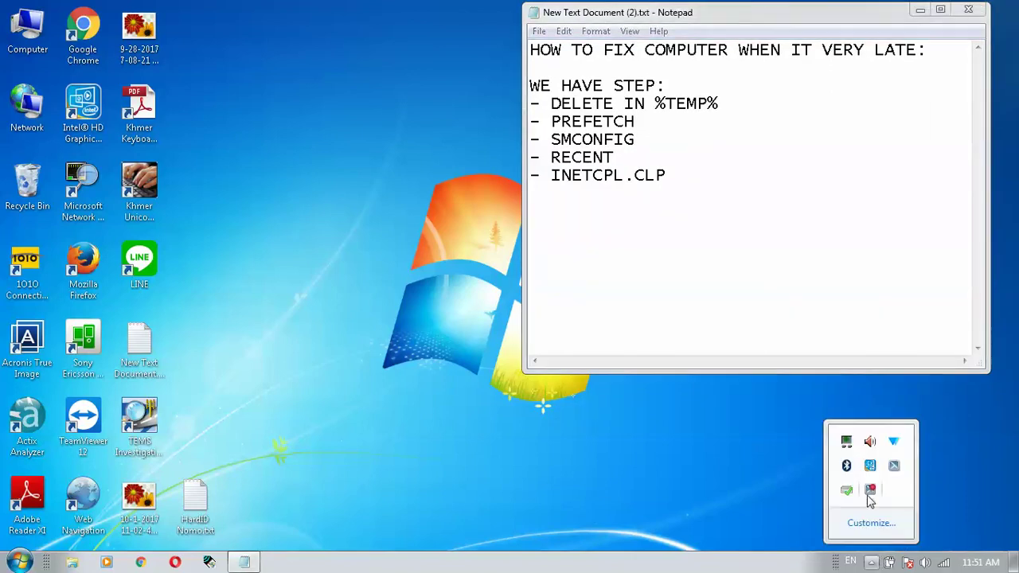